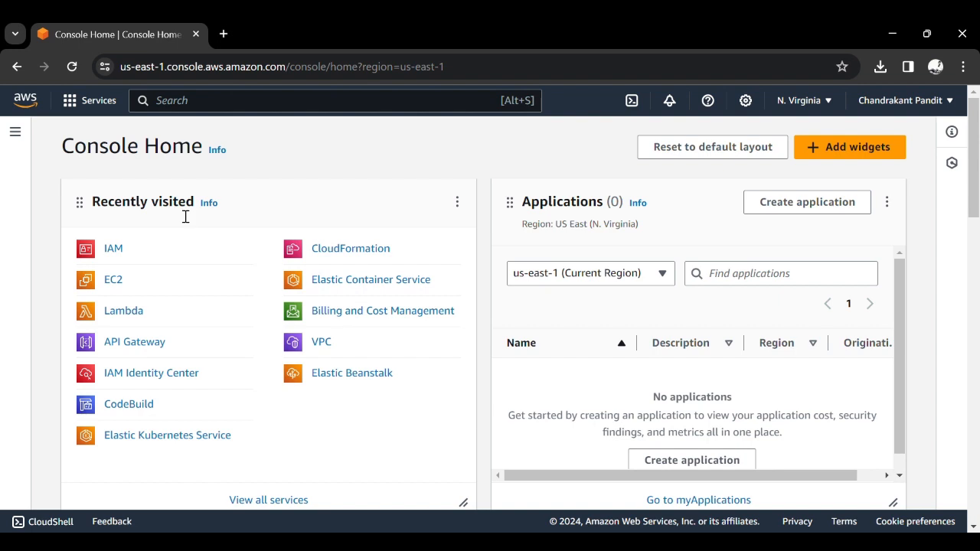
Open the IAM service and go to its list of users
{"action": "left_click", "coordinate": [115, 249]}
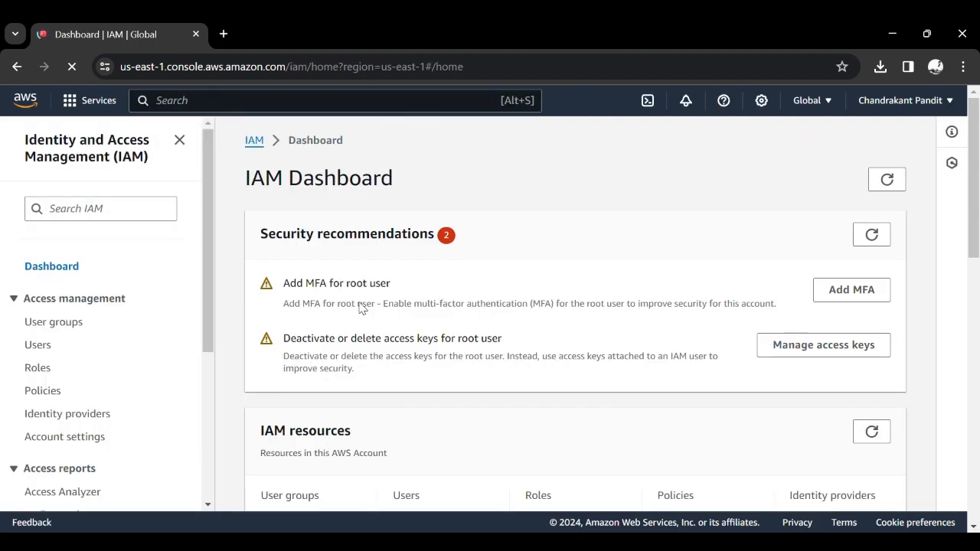
{"action": "scroll", "coordinate": [377, 322], "scroll_direction": "down", "scroll_amount": 1}
{"action": "scroll", "coordinate": [377, 317], "scroll_direction": "up", "scroll_amount": 1}
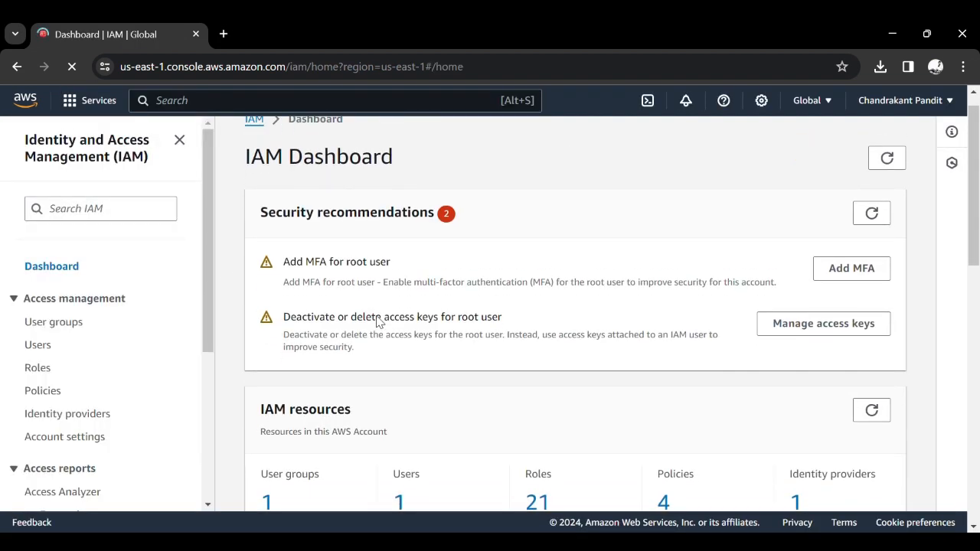
{"action": "left_click", "coordinate": [44, 351]}
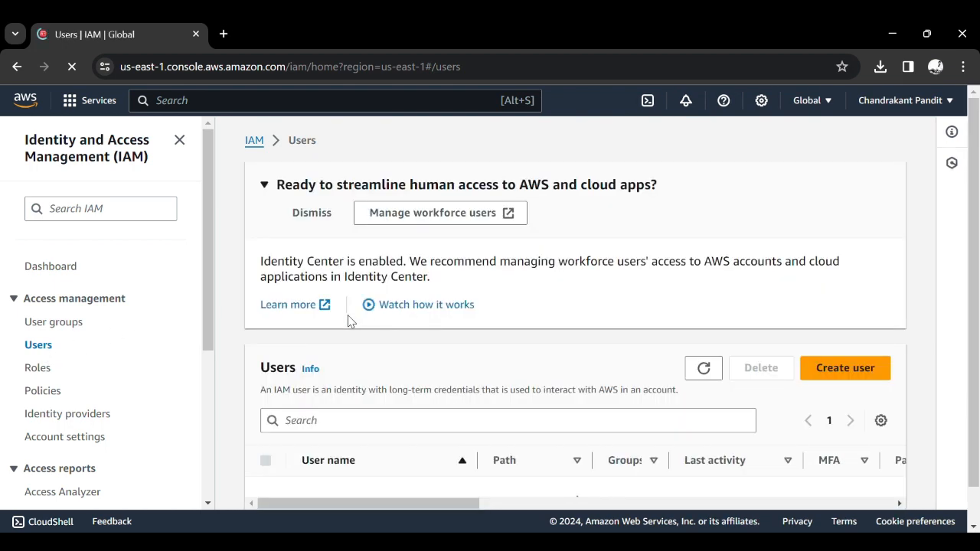
{"action": "scroll", "coordinate": [452, 353], "scroll_direction": "down", "scroll_amount": 1}
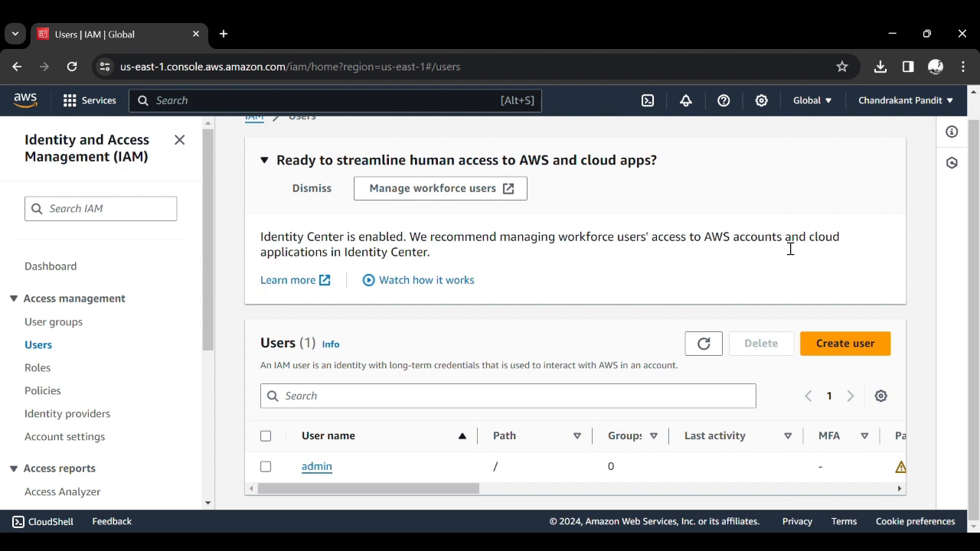
Start a new user named Developer, grant AWS Management Console access, and choose to create an IAM user
{"action": "left_click", "coordinate": [850, 345]}
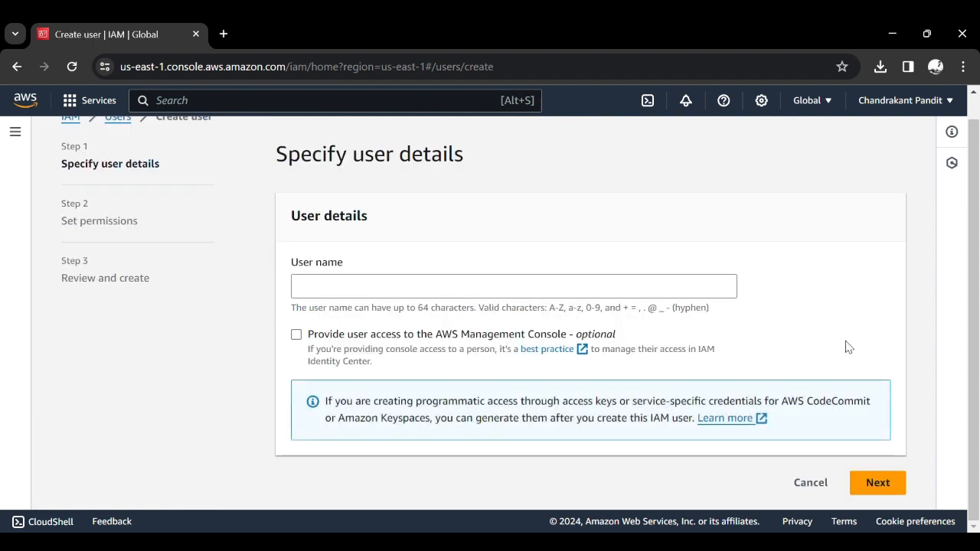
{"action": "left_click", "coordinate": [537, 295]}
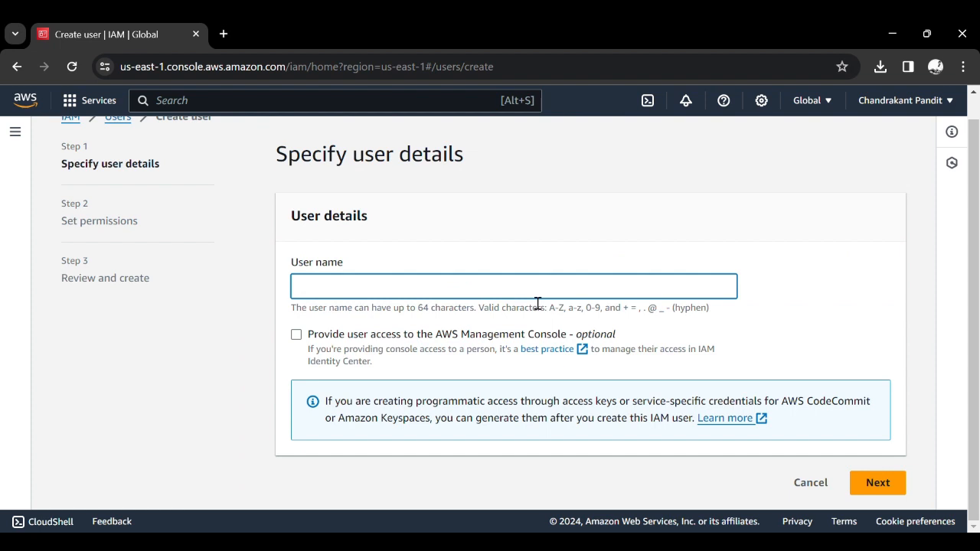
{"action": "type", "text": "Developer"}
{"action": "left_click", "coordinate": [369, 335]}
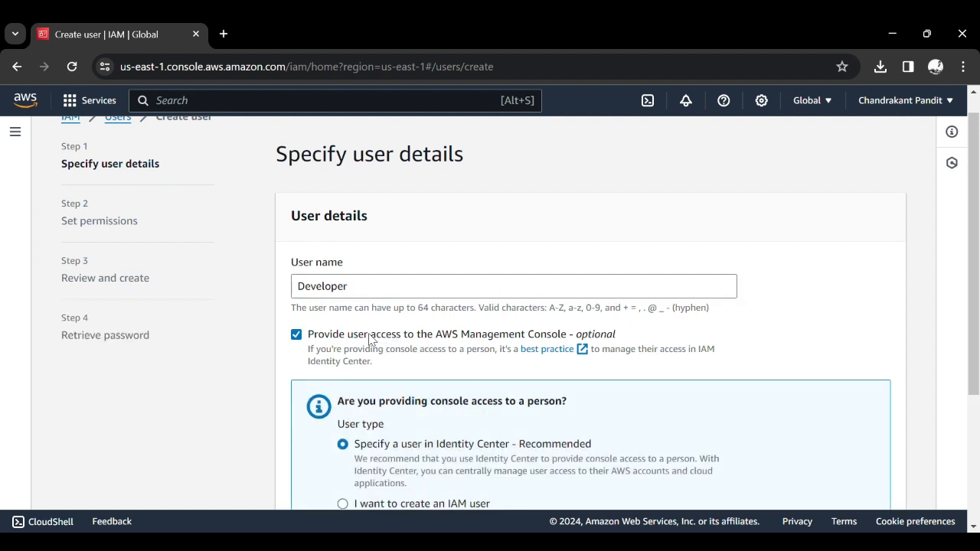
{"action": "scroll", "coordinate": [369, 339], "scroll_direction": "down", "scroll_amount": 2}
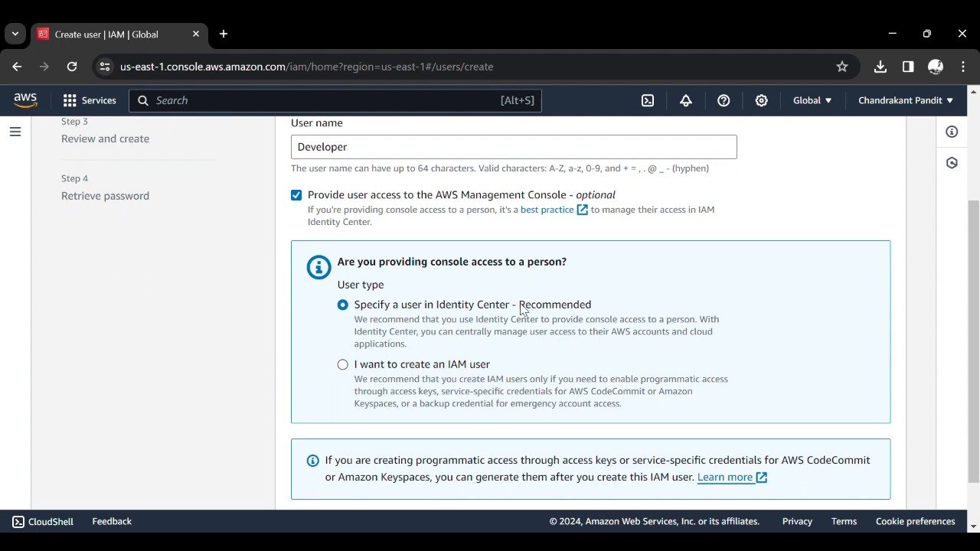
{"action": "left_click", "coordinate": [411, 369]}
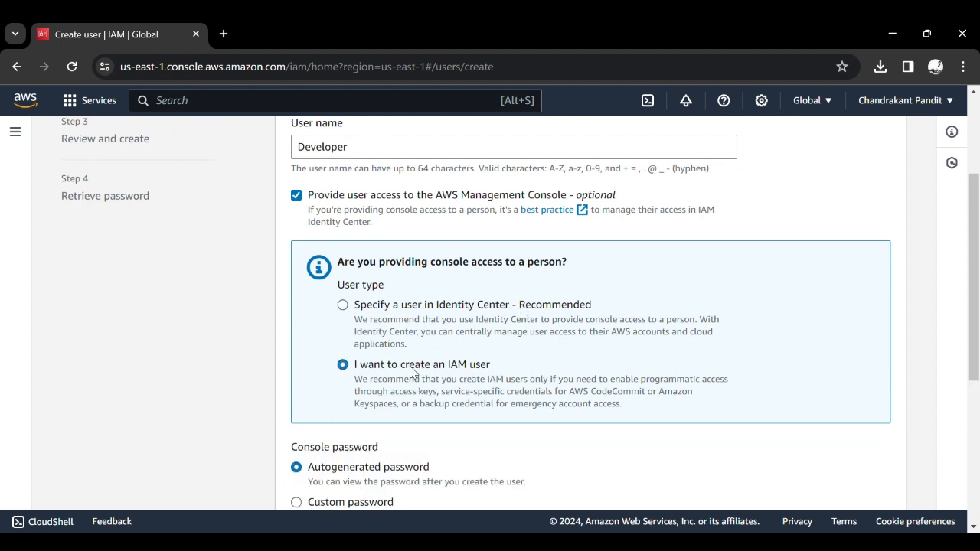
Choose a custom console password for the new user and enter the account password
{"action": "scroll", "coordinate": [411, 370], "scroll_direction": "down", "scroll_amount": 2}
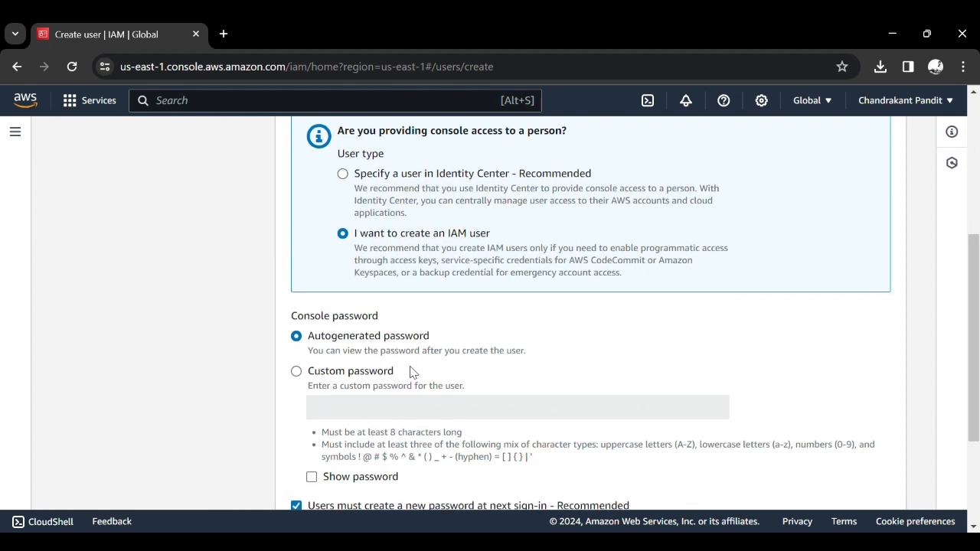
{"action": "scroll", "coordinate": [411, 370], "scroll_direction": "down", "scroll_amount": 1}
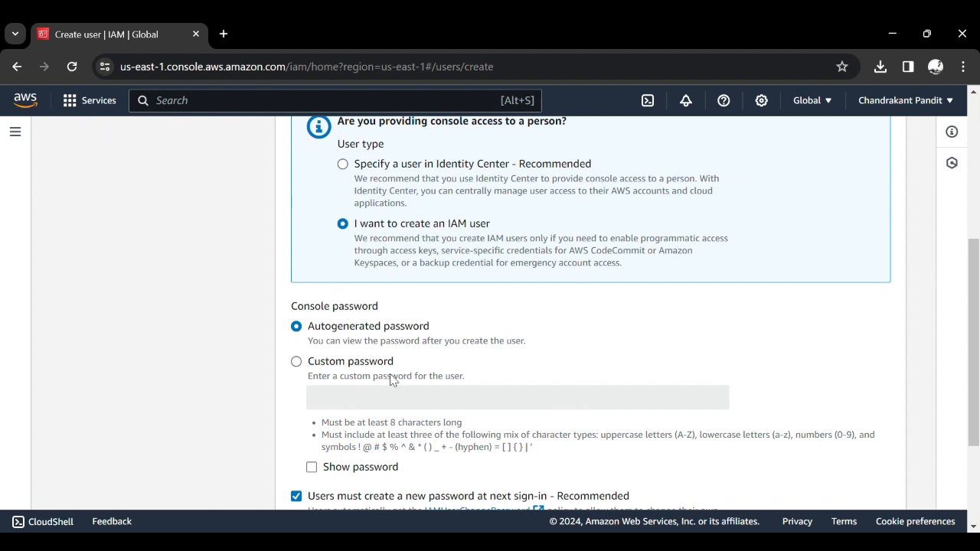
{"action": "scroll", "coordinate": [390, 379], "scroll_direction": "down", "scroll_amount": 1}
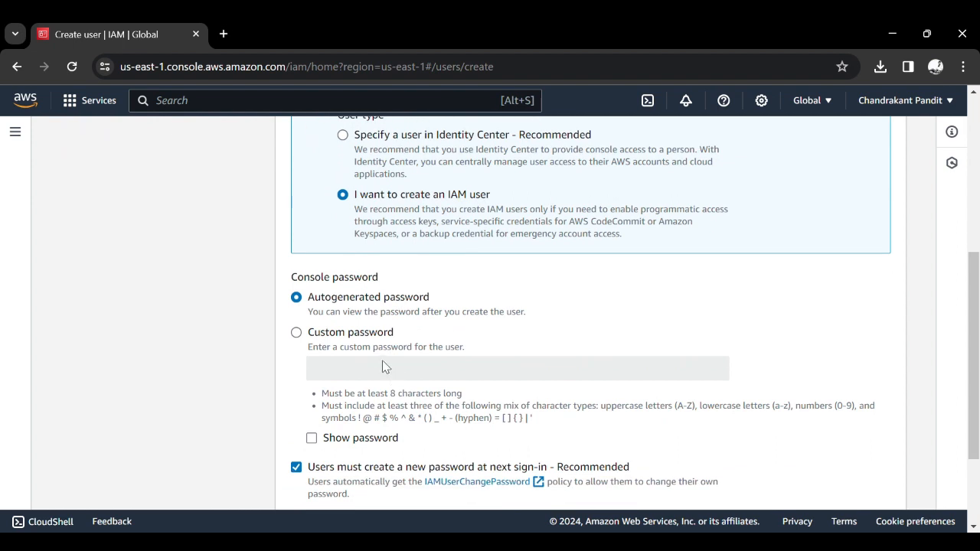
{"action": "left_click", "coordinate": [373, 341]}
{"action": "scroll", "coordinate": [375, 343], "scroll_direction": "down", "scroll_amount": 2}
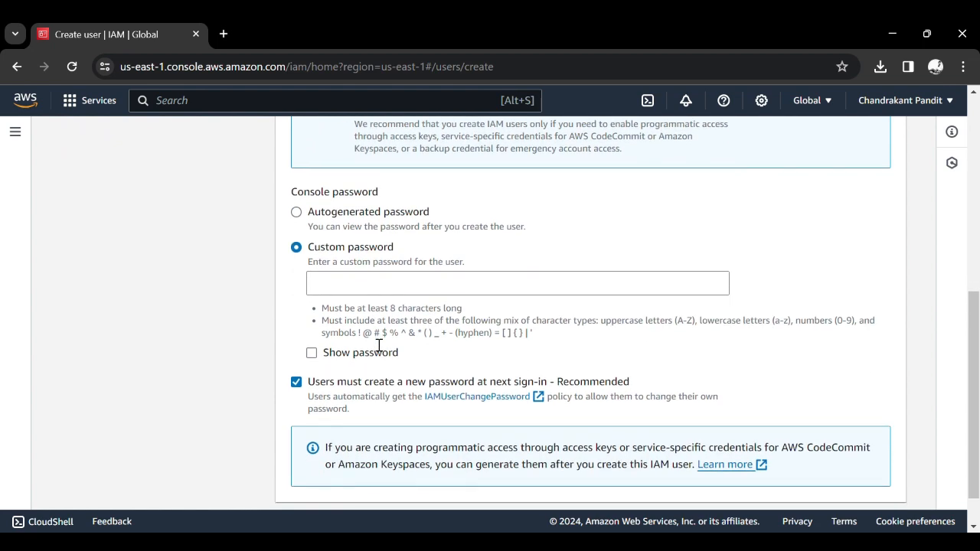
{"action": "scroll", "coordinate": [378, 344], "scroll_direction": "down", "scroll_amount": 1}
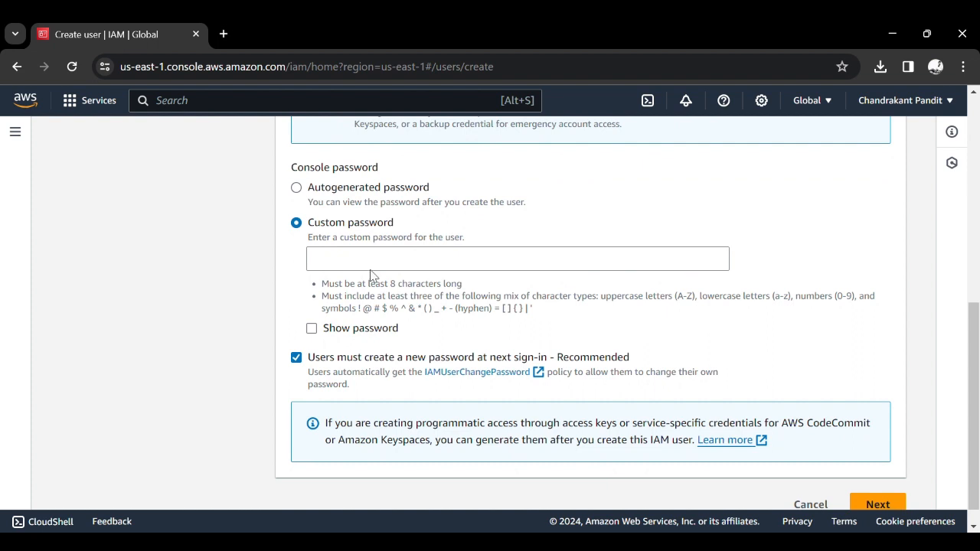
{"action": "left_click", "coordinate": [377, 260]}
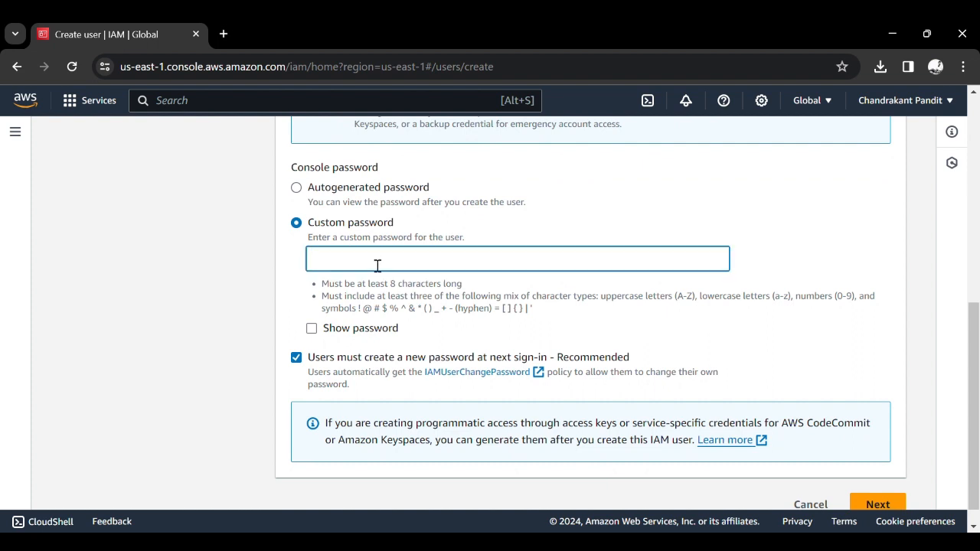
{"action": "type", "text": "•••••••••"}
Remove the requirement to create a new password at next sign-in and continue to the permissions settings
{"action": "scroll", "coordinate": [378, 291], "scroll_direction": "down", "scroll_amount": 1}
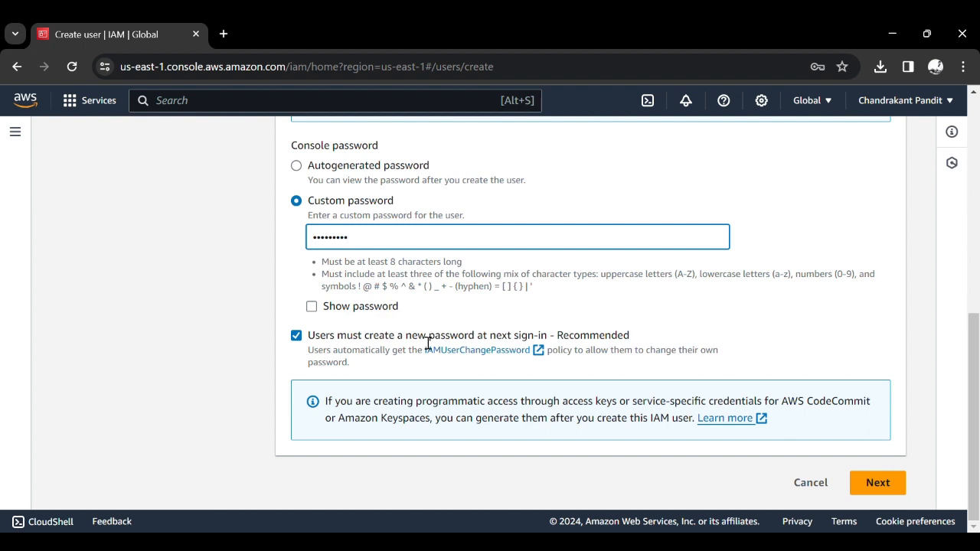
{"action": "left_click", "coordinate": [300, 340]}
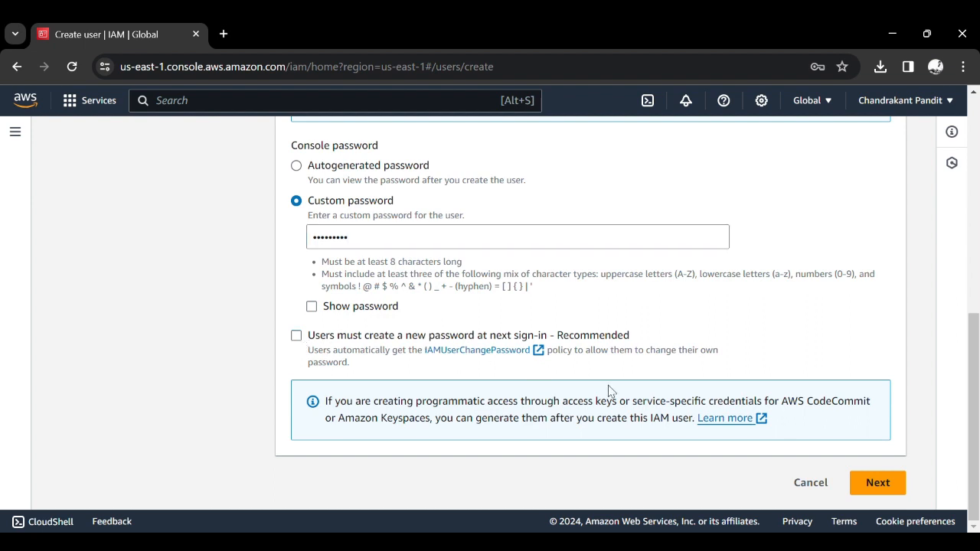
{"action": "double_click", "coordinate": [432, 247]}
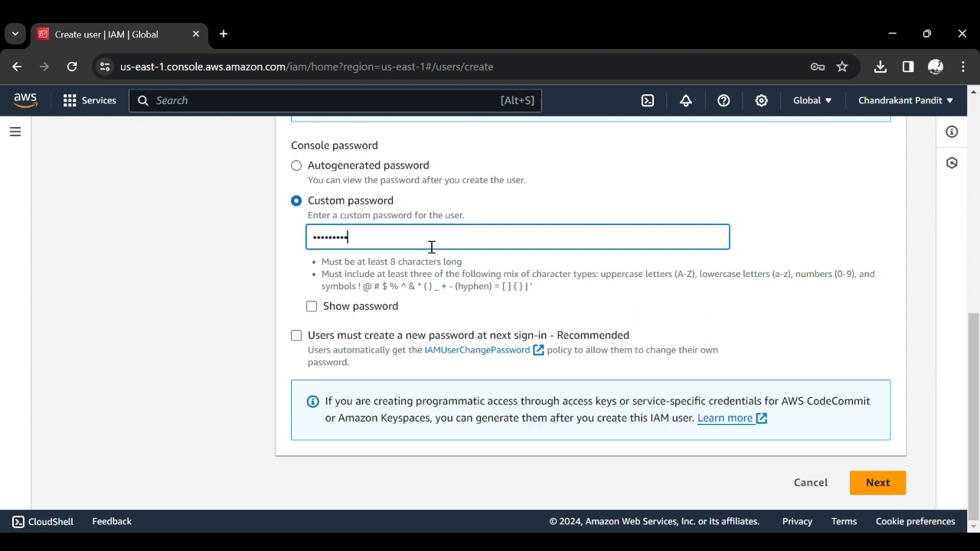
{"action": "left_click", "coordinate": [439, 247]}
{"action": "left_click", "coordinate": [885, 484]}
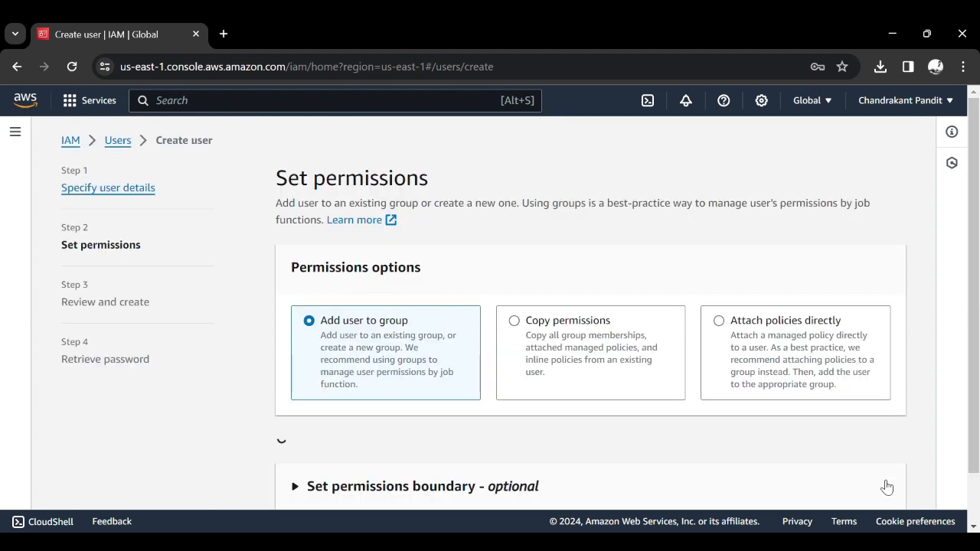
Dismiss the browser's saved-password warning and set the permissions option to attach policies directly
{"action": "scroll", "coordinate": [678, 437], "scroll_direction": "down", "scroll_amount": 1}
{"action": "scroll", "coordinate": [677, 436], "scroll_direction": "down", "scroll_amount": 1}
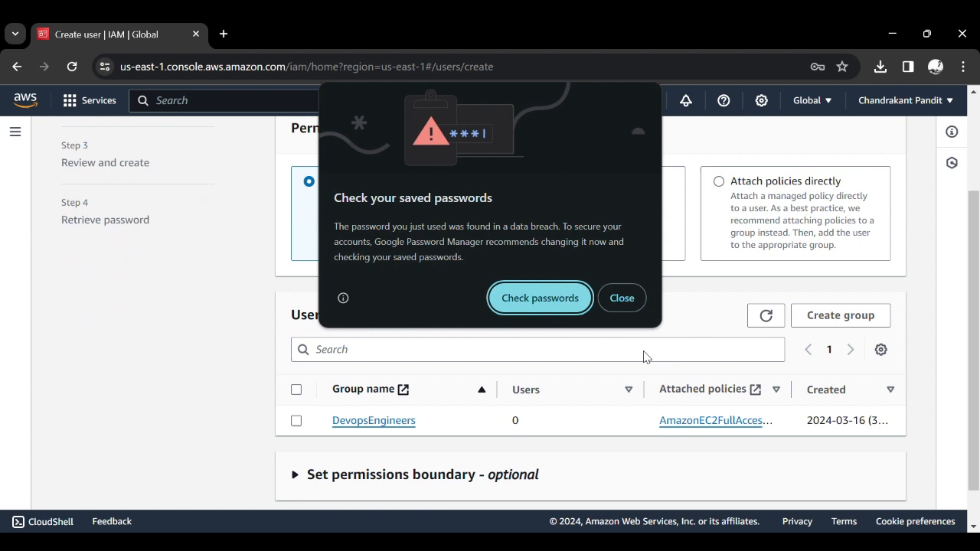
{"action": "left_click", "coordinate": [624, 298]}
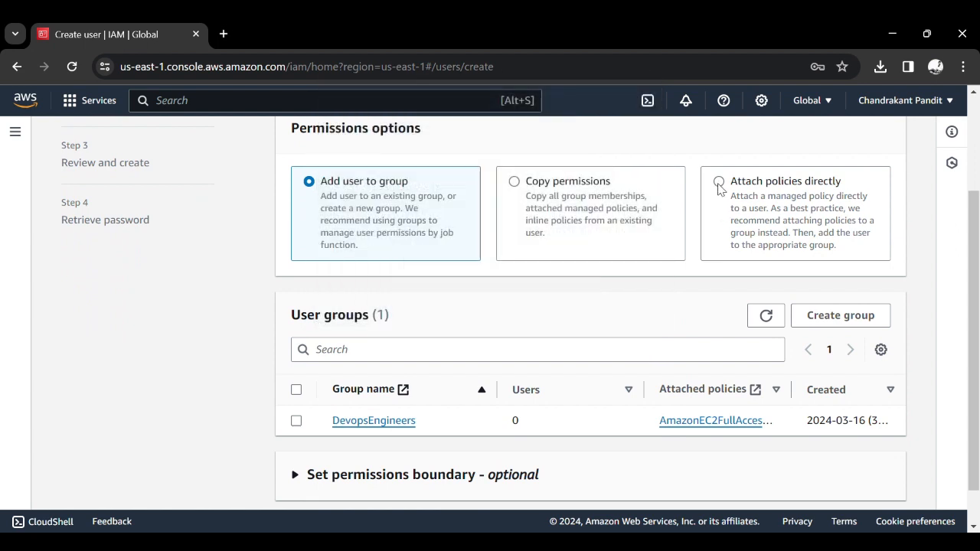
{"action": "left_click", "coordinate": [718, 182]}
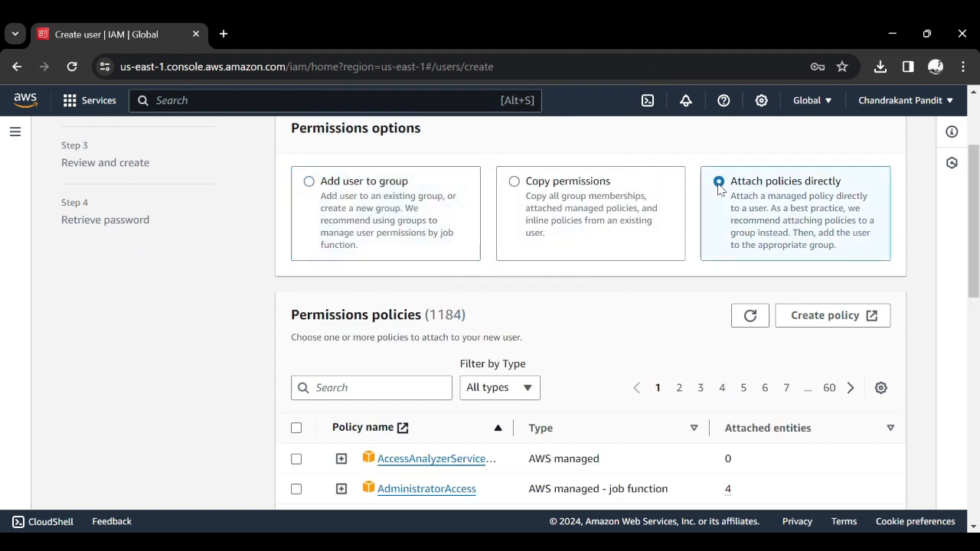
Filter the permissions policies by "s3" and select the AmazonS3FullAccess policy for the user
{"action": "double_click", "coordinate": [452, 322]}
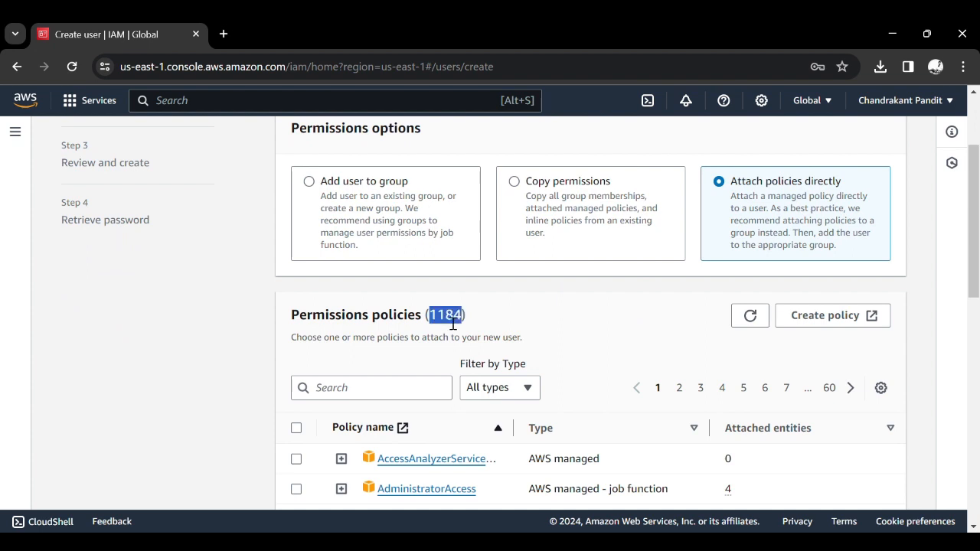
{"action": "scroll", "coordinate": [453, 323], "scroll_direction": "down", "scroll_amount": 3}
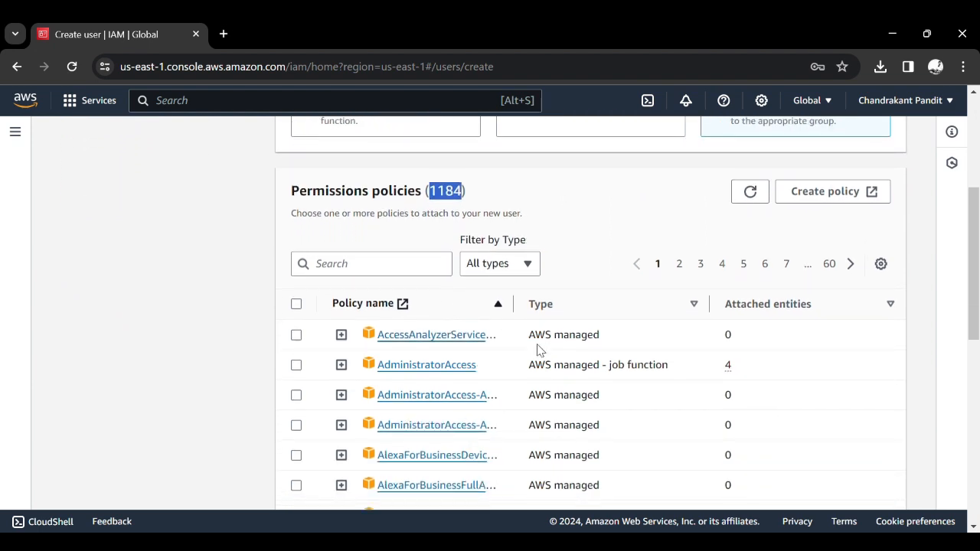
{"action": "left_click", "coordinate": [573, 369]}
{"action": "double_click", "coordinate": [573, 370]}
{"action": "scroll", "coordinate": [572, 370], "scroll_direction": "down", "scroll_amount": 2}
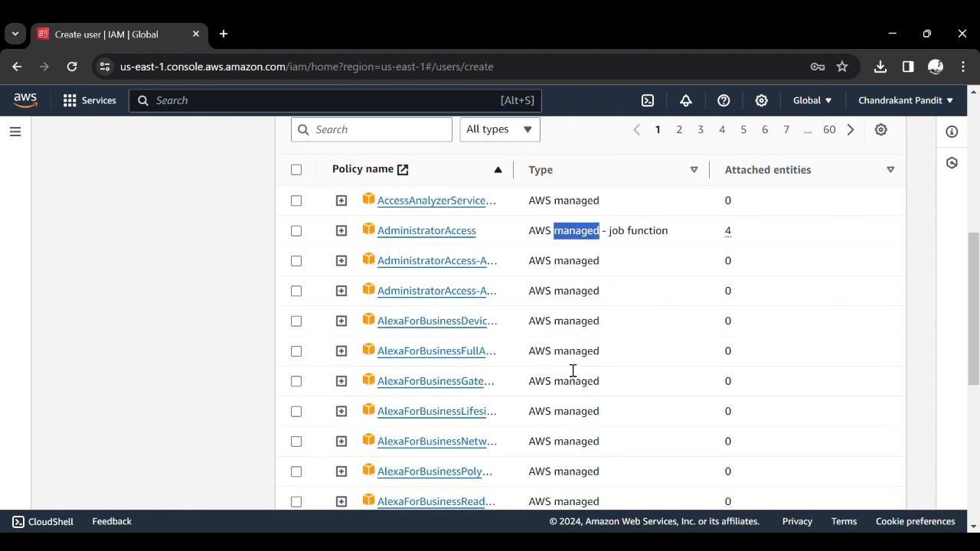
{"action": "scroll", "coordinate": [567, 368], "scroll_direction": "up", "scroll_amount": 3}
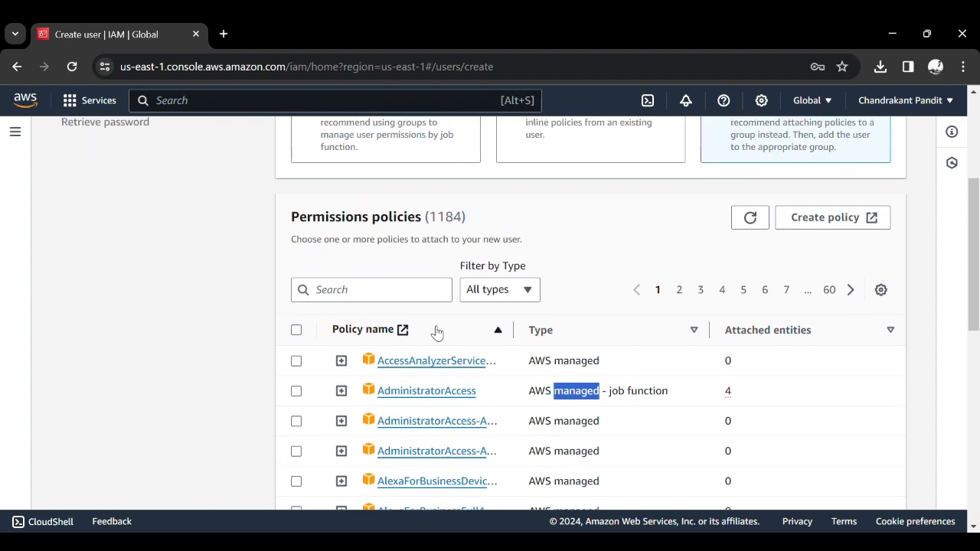
{"action": "left_click", "coordinate": [400, 300]}
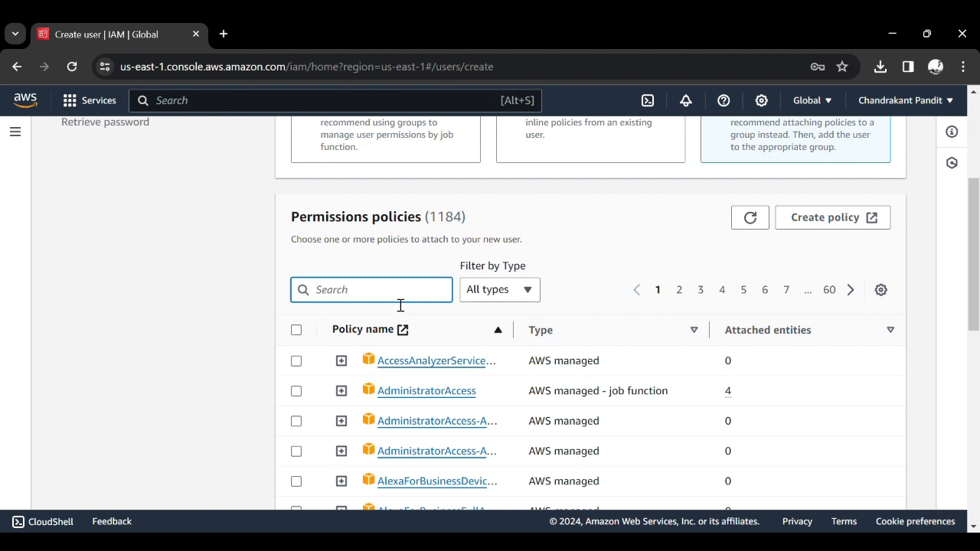
{"action": "type", "text": "s3"}
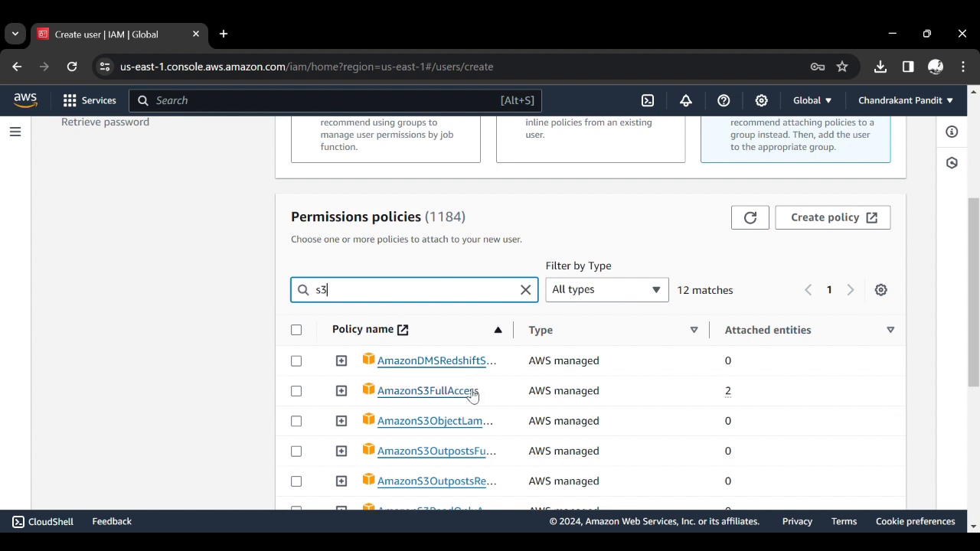
{"action": "left_click", "coordinate": [296, 391]}
Continue to the review stage and check the new user's details, permissions summary and tags
{"action": "scroll", "coordinate": [507, 402], "scroll_direction": "down", "scroll_amount": 2}
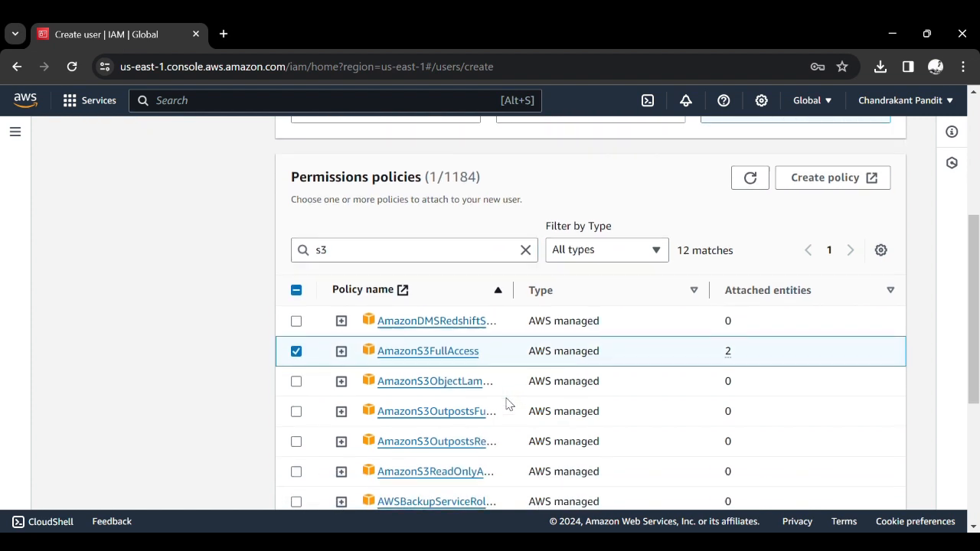
{"action": "scroll", "coordinate": [507, 404], "scroll_direction": "down", "scroll_amount": 1}
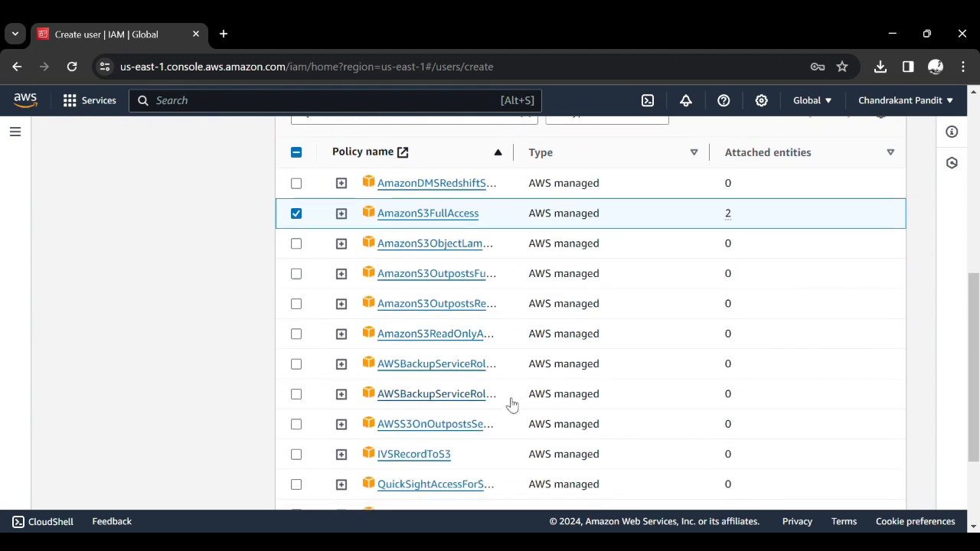
{"action": "scroll", "coordinate": [510, 404], "scroll_direction": "down", "scroll_amount": 2}
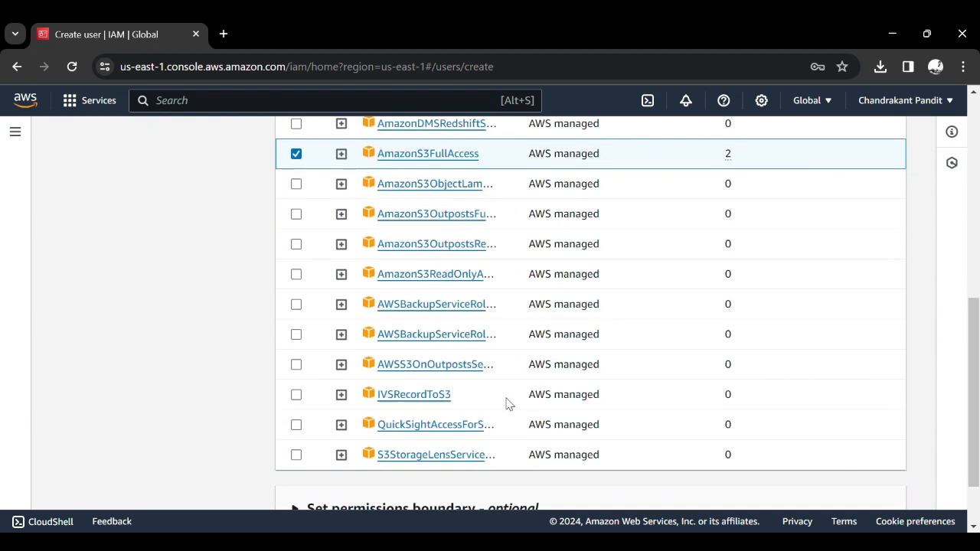
{"action": "scroll", "coordinate": [508, 405], "scroll_direction": "up", "scroll_amount": 5}
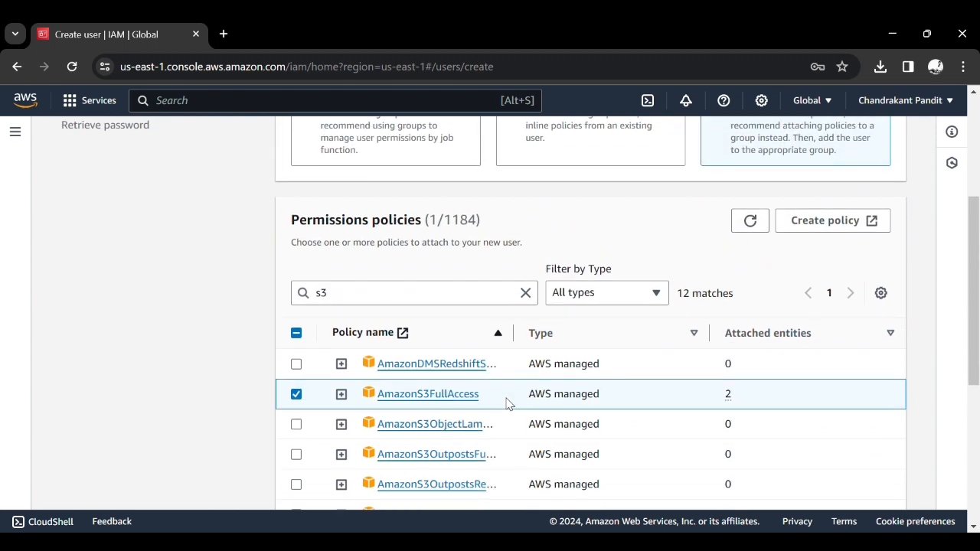
{"action": "scroll", "coordinate": [508, 404], "scroll_direction": "down", "scroll_amount": 5}
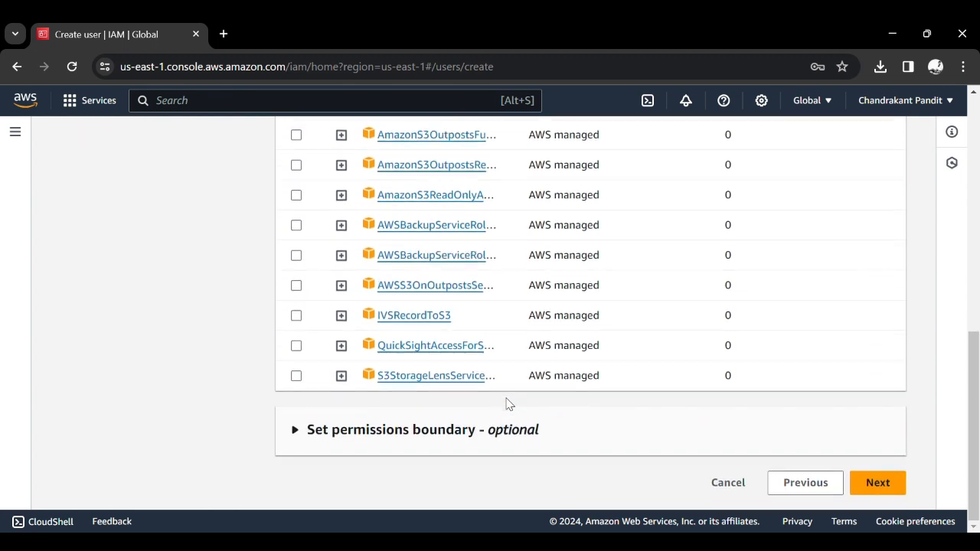
{"action": "left_click", "coordinate": [879, 483]}
{"action": "scroll", "coordinate": [624, 394], "scroll_direction": "down", "scroll_amount": 2}
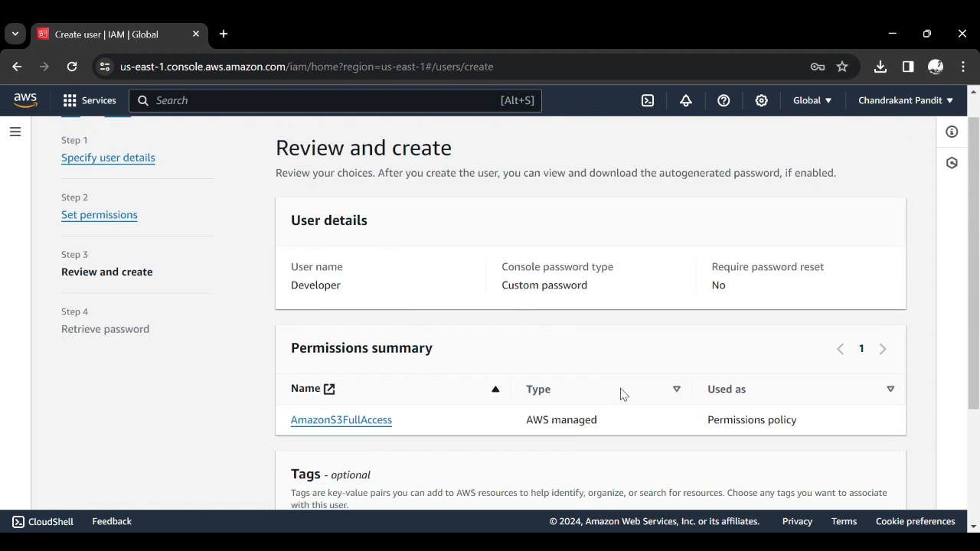
{"action": "scroll", "coordinate": [624, 394], "scroll_direction": "down", "scroll_amount": 1}
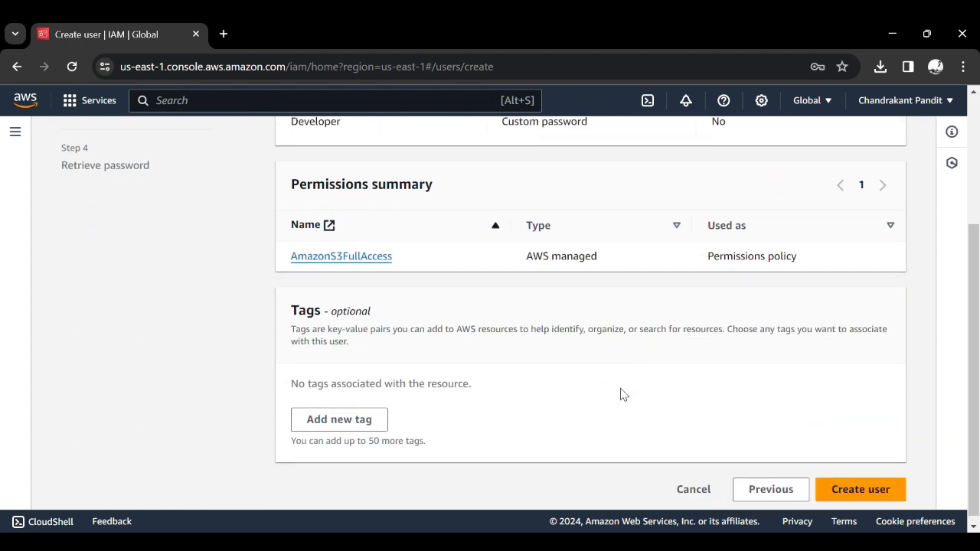
Create the Developer user and copy the console sign-in URL from its sign-in details
{"action": "left_click", "coordinate": [856, 483]}
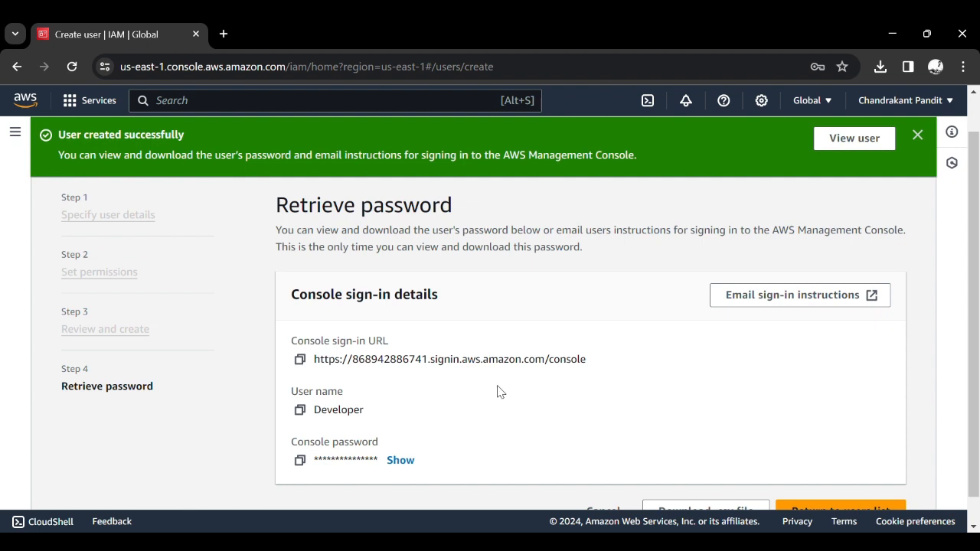
{"action": "double_click", "coordinate": [523, 368]}
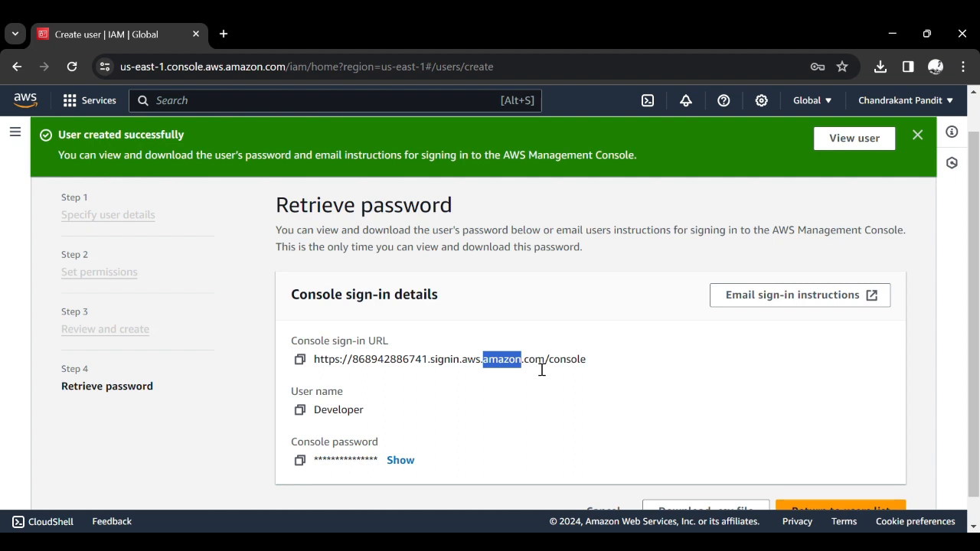
{"action": "scroll", "coordinate": [542, 370], "scroll_direction": "down", "scroll_amount": 1}
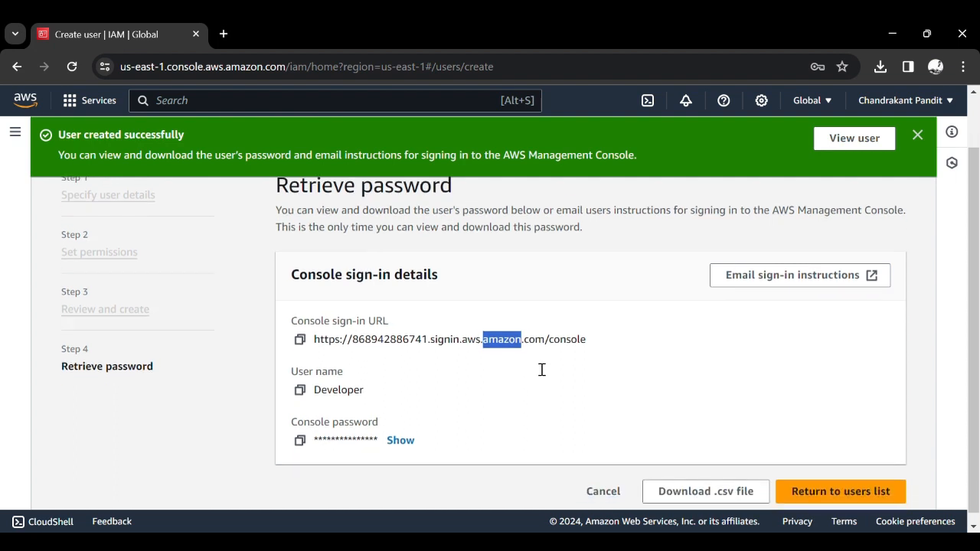
{"action": "left_click", "coordinate": [301, 382]}
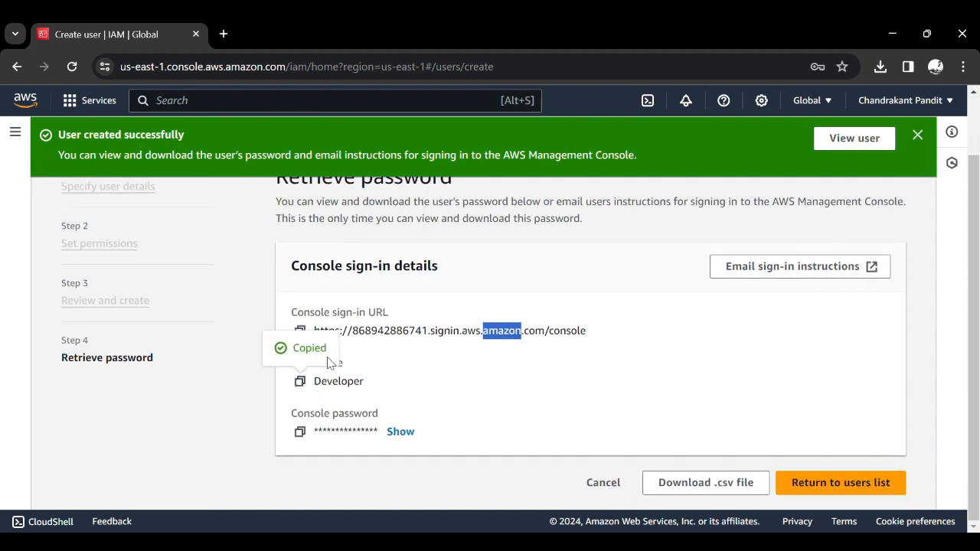
{"action": "double_click", "coordinate": [353, 317]}
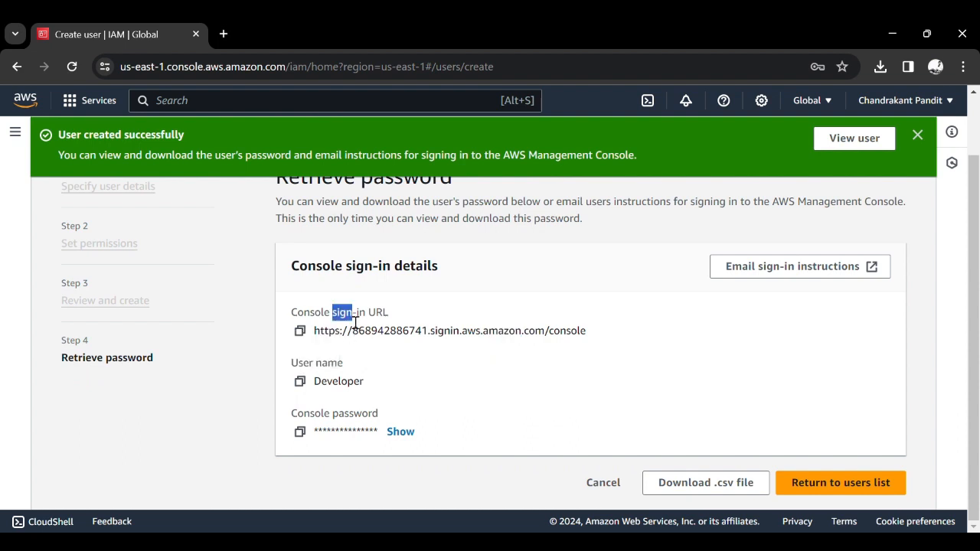
{"action": "left_click", "coordinate": [301, 331]}
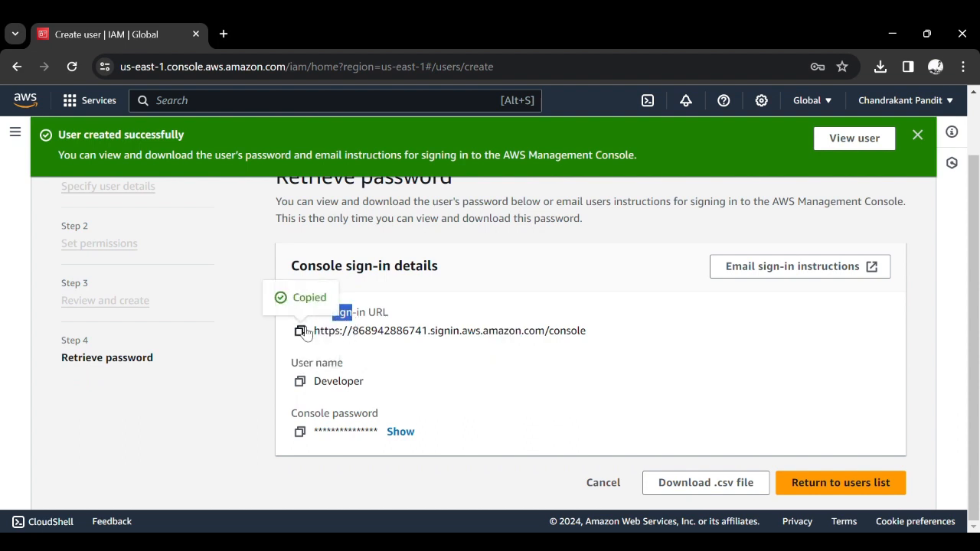
{"action": "left_click", "coordinate": [645, 365]}
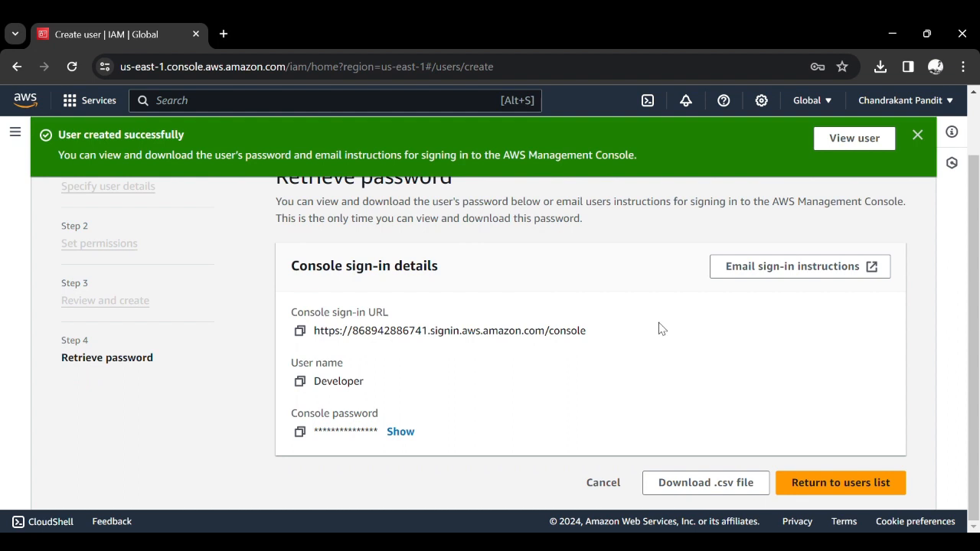
{"action": "triple_click", "coordinate": [564, 345]}
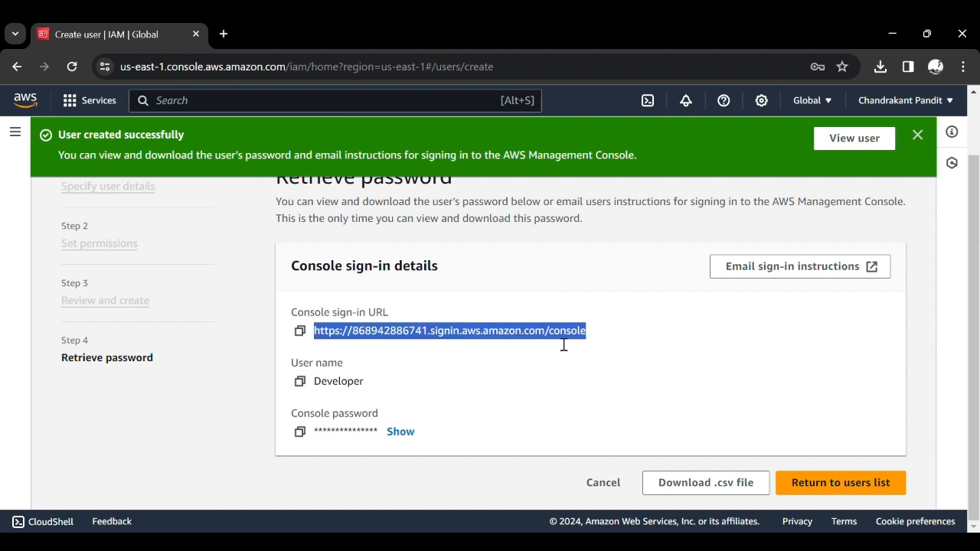
{"action": "left_click", "coordinate": [537, 341]}
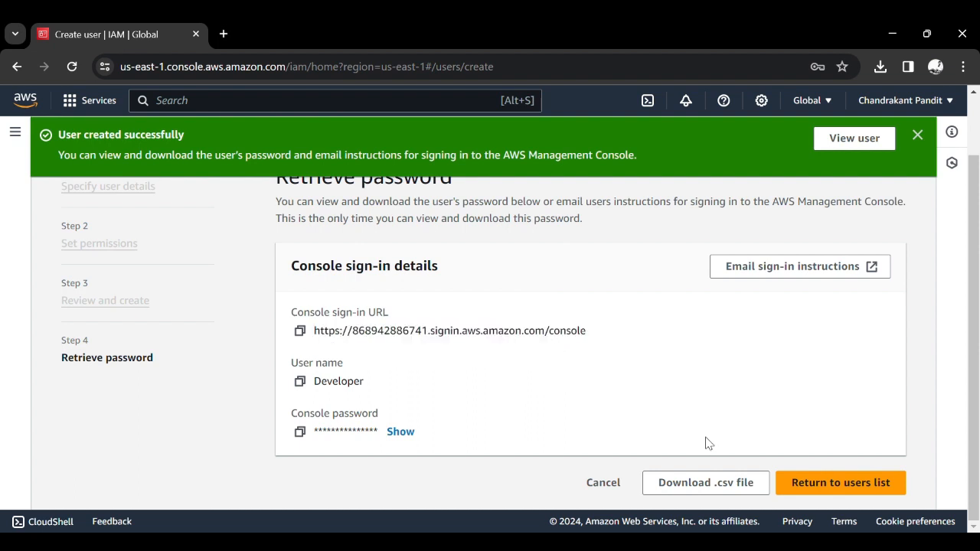
Download the user's sign-in details as a .csv file and return to the users list
{"action": "left_click", "coordinate": [716, 483]}
{"action": "left_click", "coordinate": [824, 486]}
{"action": "scroll", "coordinate": [501, 357], "scroll_direction": "up", "scroll_amount": 1}
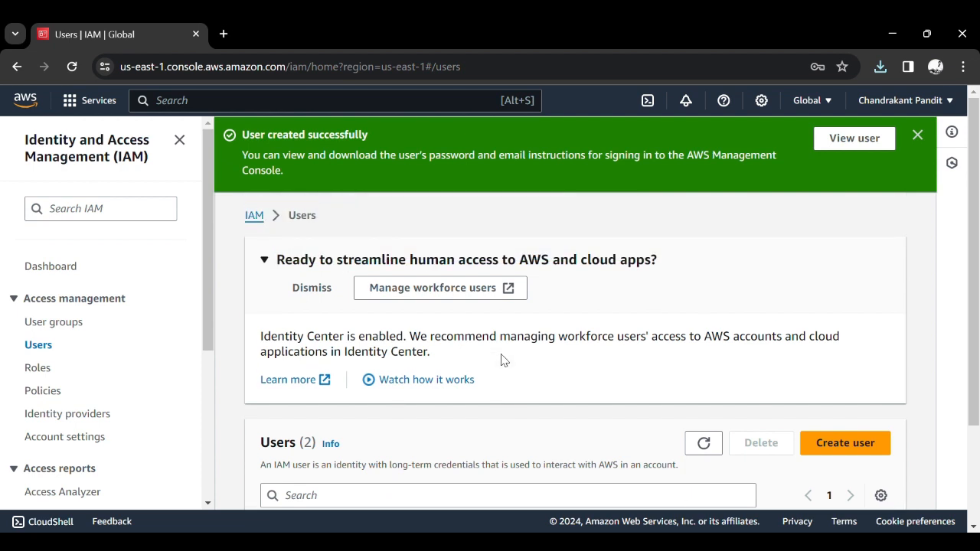
Search the console services for "s3" and open the S3 service's list of general purpose buckets
{"action": "type", "text": "s3"}
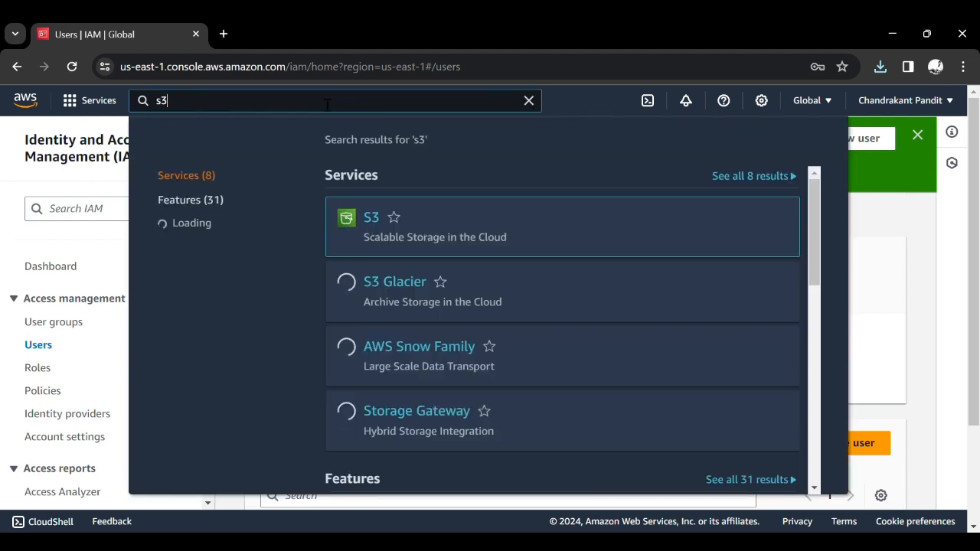
{"action": "left_click", "coordinate": [372, 218]}
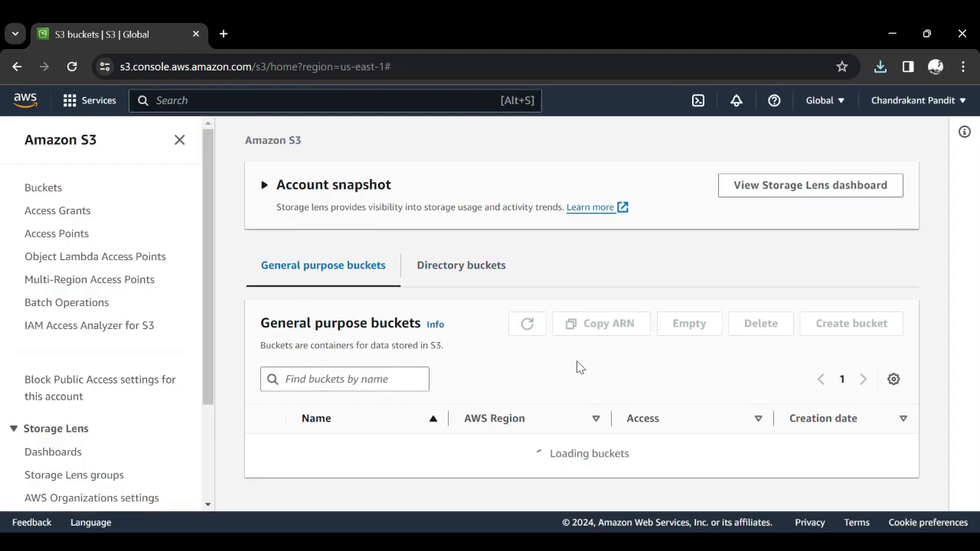
{"action": "scroll", "coordinate": [577, 367], "scroll_direction": "down", "scroll_amount": 1}
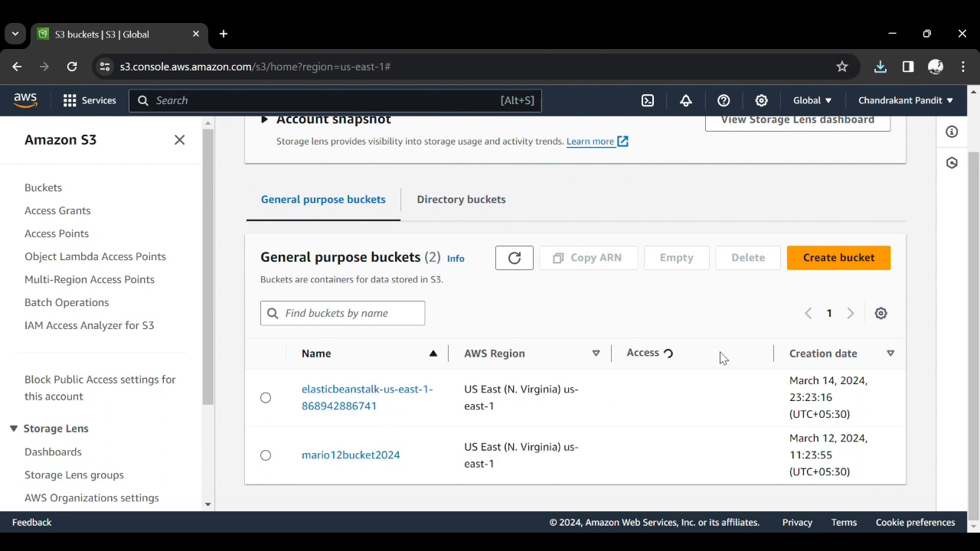
Start creating a bucket with the AWS Region set to US East (N. Virginia) us-east-1
{"action": "left_click", "coordinate": [828, 278]}
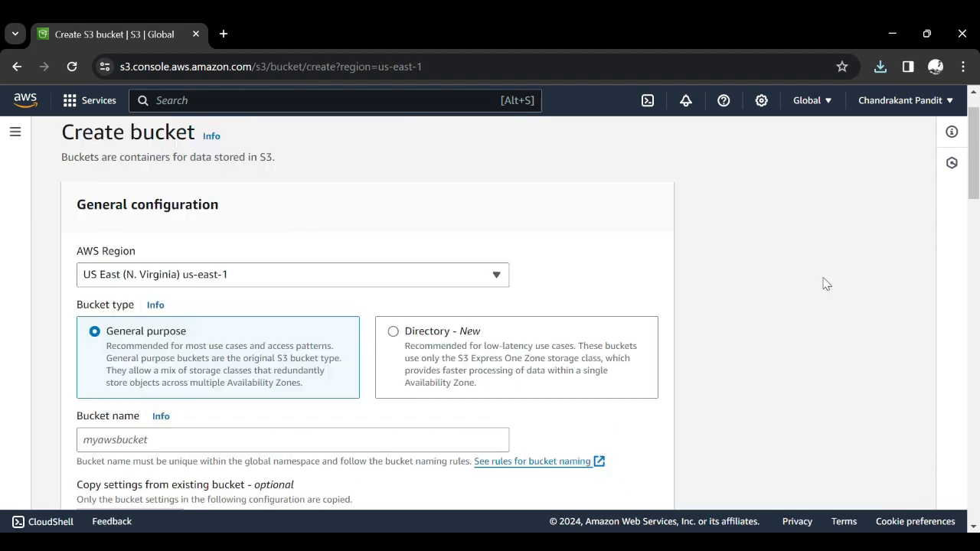
{"action": "left_click", "coordinate": [334, 282]}
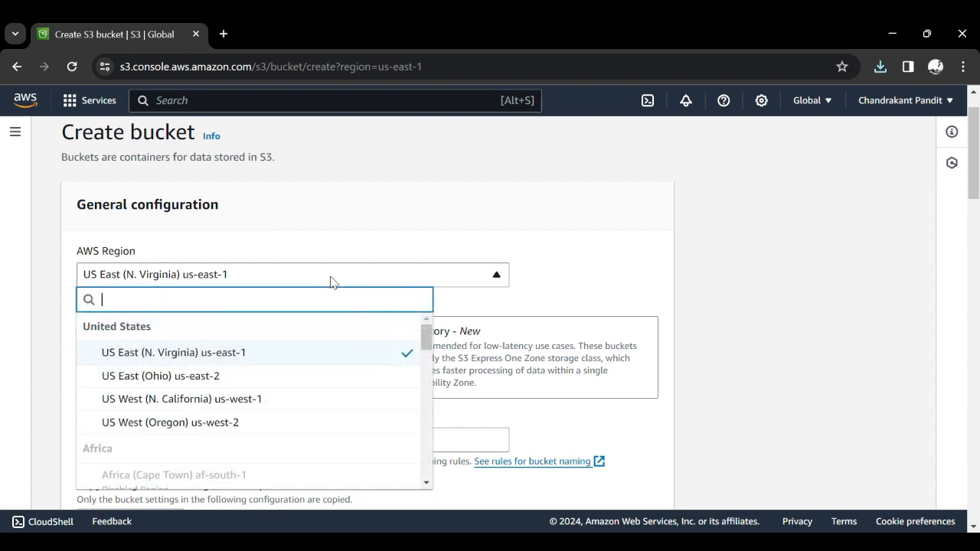
{"action": "left_click", "coordinate": [246, 354]}
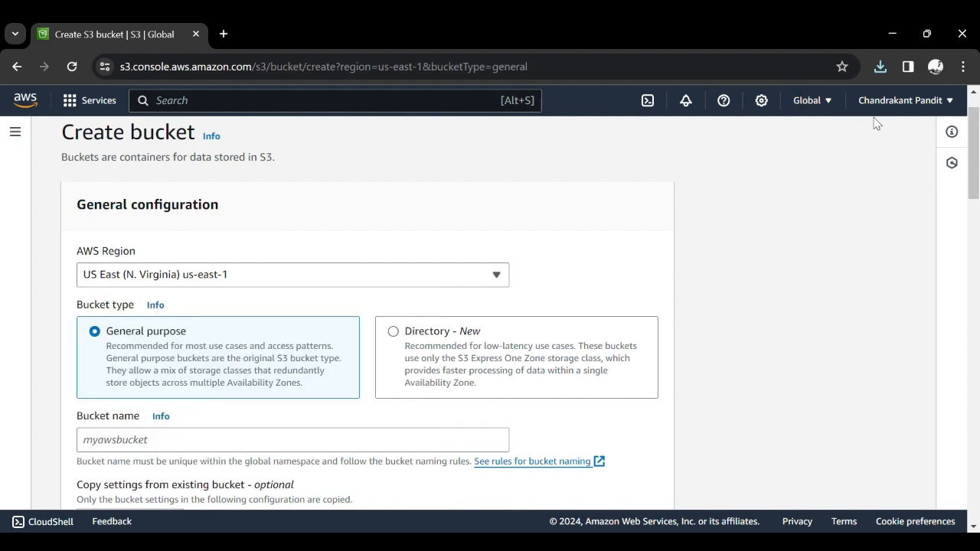
Enter "Data" as the name of the new general purpose bucket
{"action": "scroll", "coordinate": [816, 253], "scroll_direction": "down", "scroll_amount": 1}
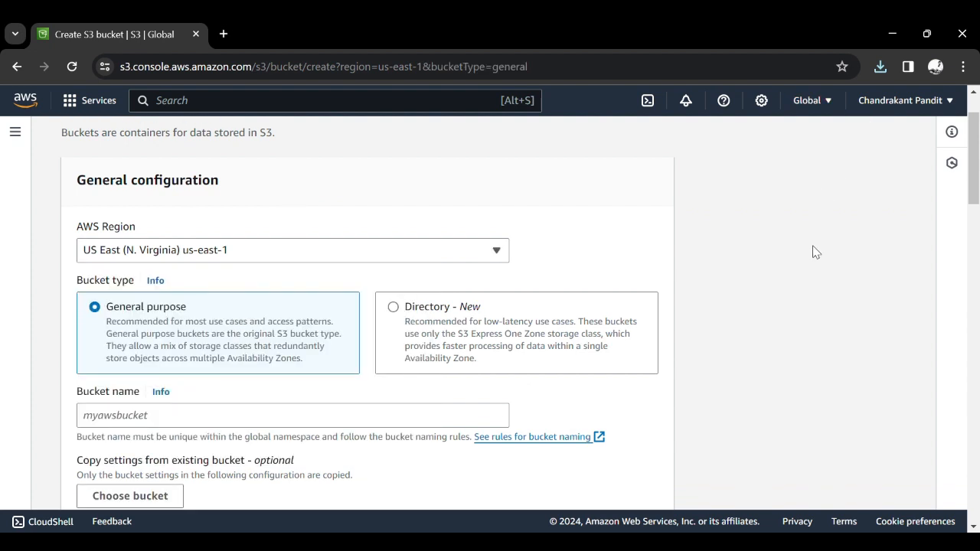
{"action": "scroll", "coordinate": [815, 253], "scroll_direction": "down", "scroll_amount": 1}
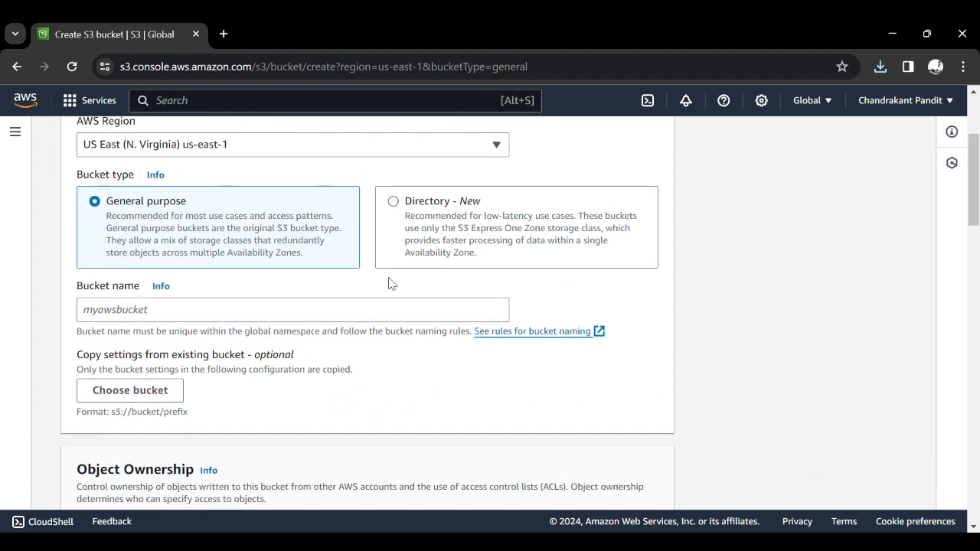
{"action": "left_click", "coordinate": [379, 309]}
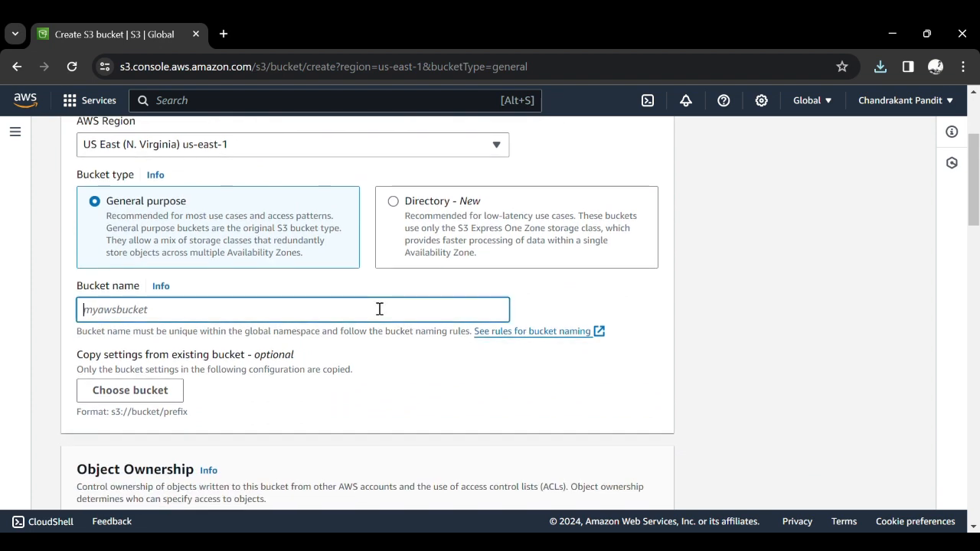
{"action": "type", "text": "Data"}
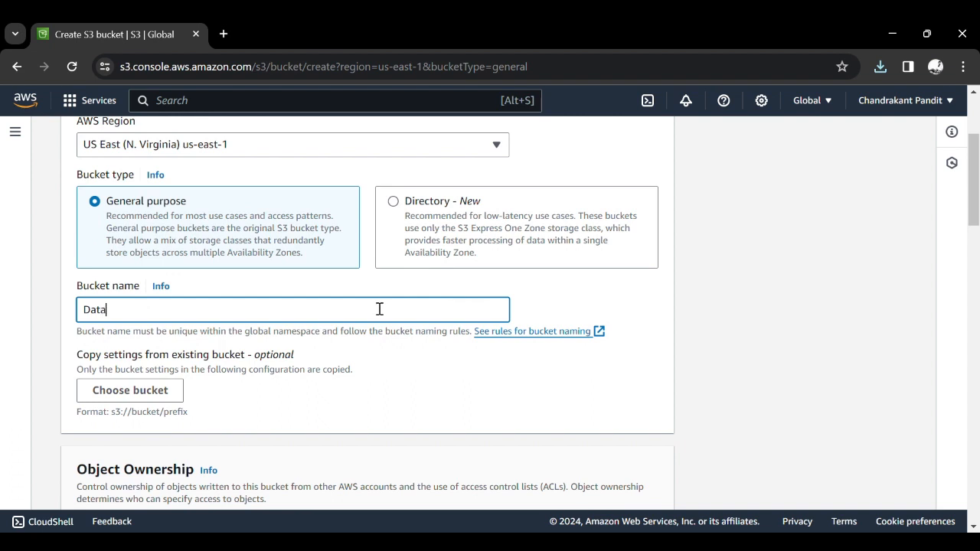
{"action": "key", "text": "BackSpace"}
{"action": "key", "text": "BackSpace"}
{"action": "key", "text": "BackSpace"}
{"action": "key", "text": "BackSpace"}
{"action": "type", "text": "D"}
{"action": "key", "text": "BackSpace"}
{"action": "type", "text": "Data"}
Check the object ownership and public access settings, and enable Bucket Versioning for the new bucket
{"action": "scroll", "coordinate": [379, 308], "scroll_direction": "down", "scroll_amount": 2}
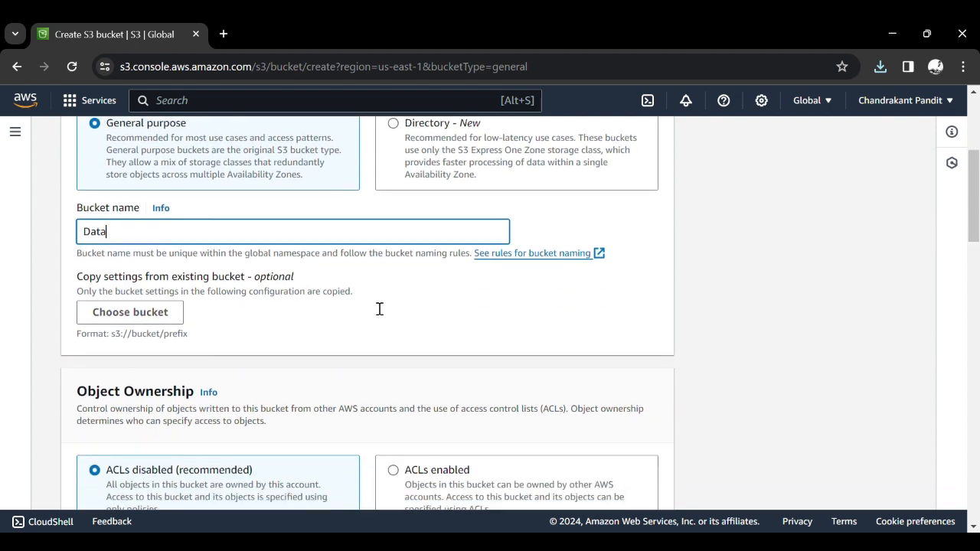
{"action": "scroll", "coordinate": [379, 308], "scroll_direction": "down", "scroll_amount": 2}
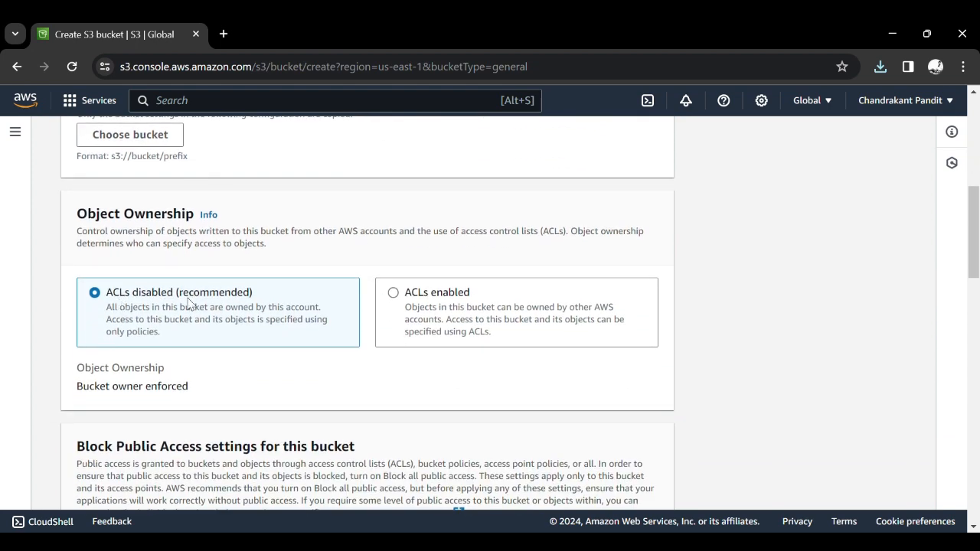
{"action": "scroll", "coordinate": [188, 304], "scroll_direction": "down", "scroll_amount": 3}
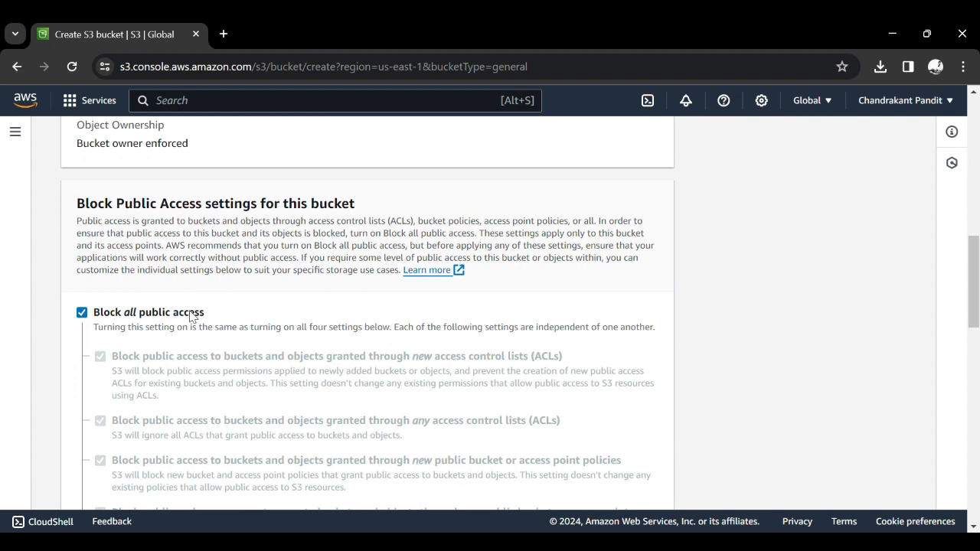
{"action": "scroll", "coordinate": [196, 375], "scroll_direction": "down", "scroll_amount": 3}
{"action": "scroll", "coordinate": [196, 375], "scroll_direction": "down", "scroll_amount": 2}
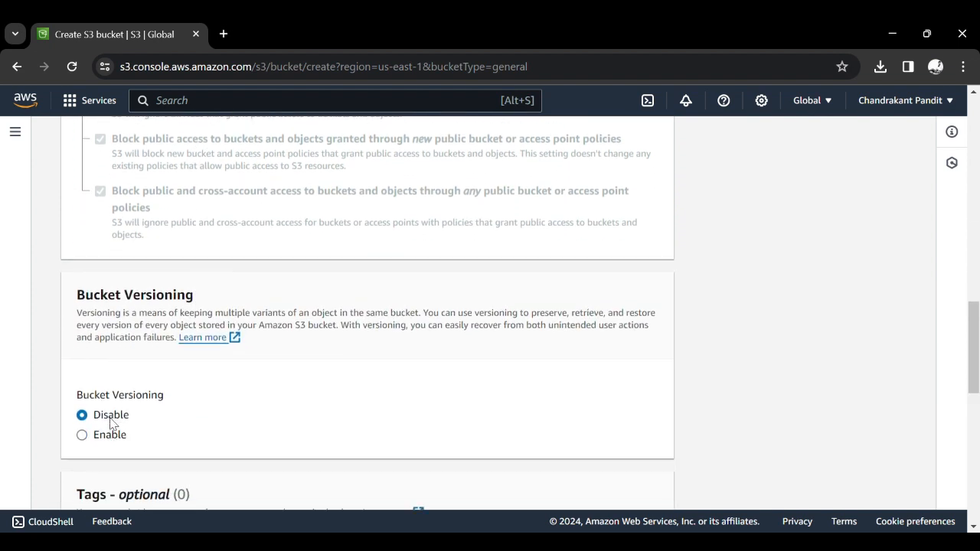
{"action": "left_click", "coordinate": [115, 436]}
Check the tags and default encryption settings, and try to create the bucket
{"action": "scroll", "coordinate": [229, 425], "scroll_direction": "down", "scroll_amount": 3}
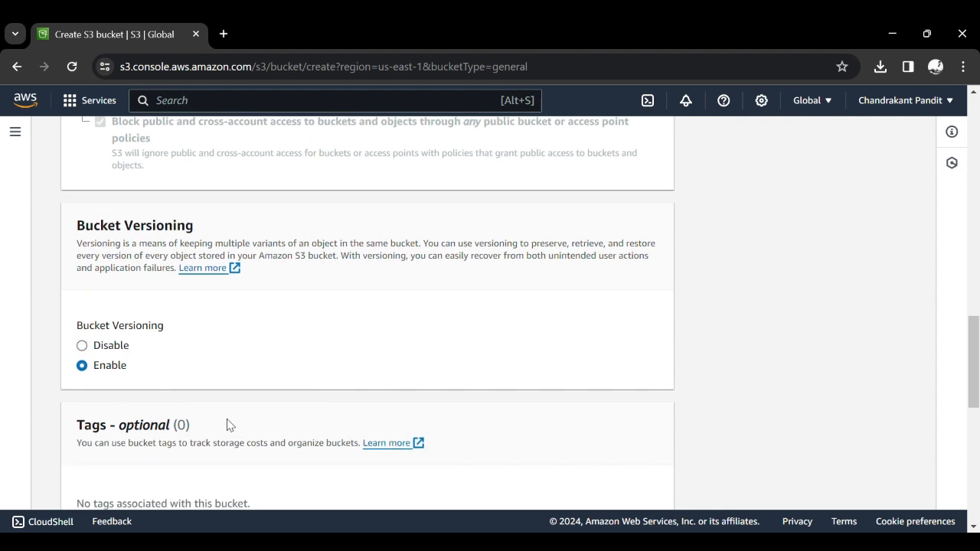
{"action": "scroll", "coordinate": [227, 425], "scroll_direction": "down", "scroll_amount": 3}
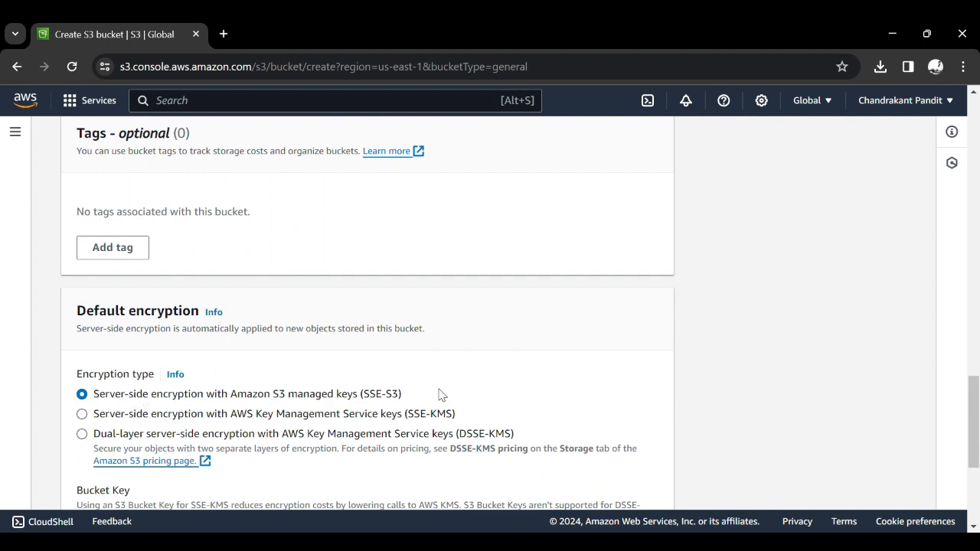
{"action": "scroll", "coordinate": [440, 396], "scroll_direction": "down", "scroll_amount": 3}
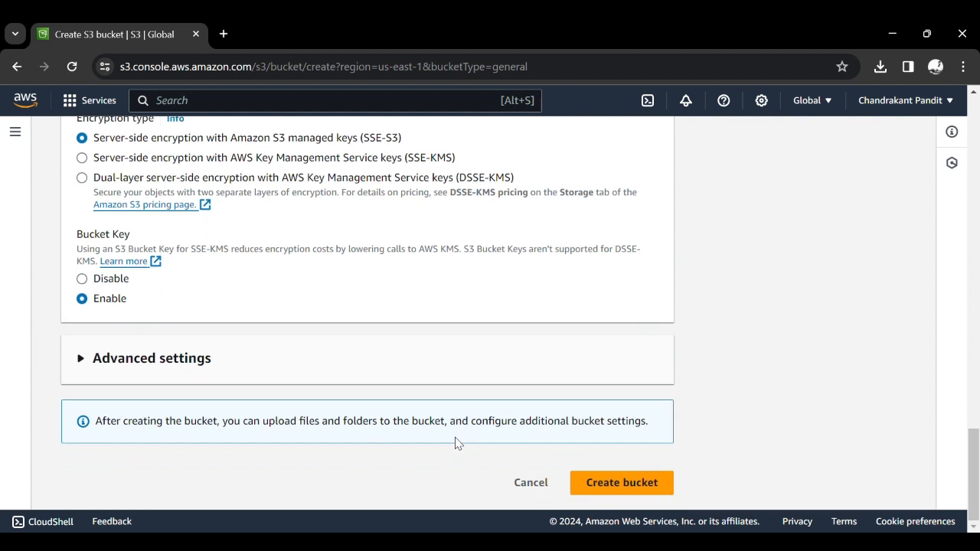
{"action": "left_click", "coordinate": [604, 485]}
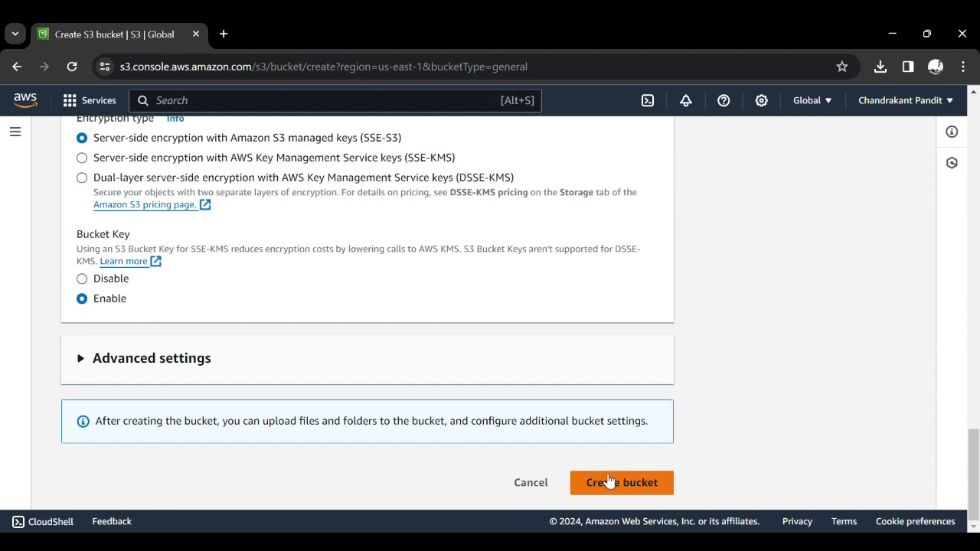
{"action": "left_click", "coordinate": [611, 483]}
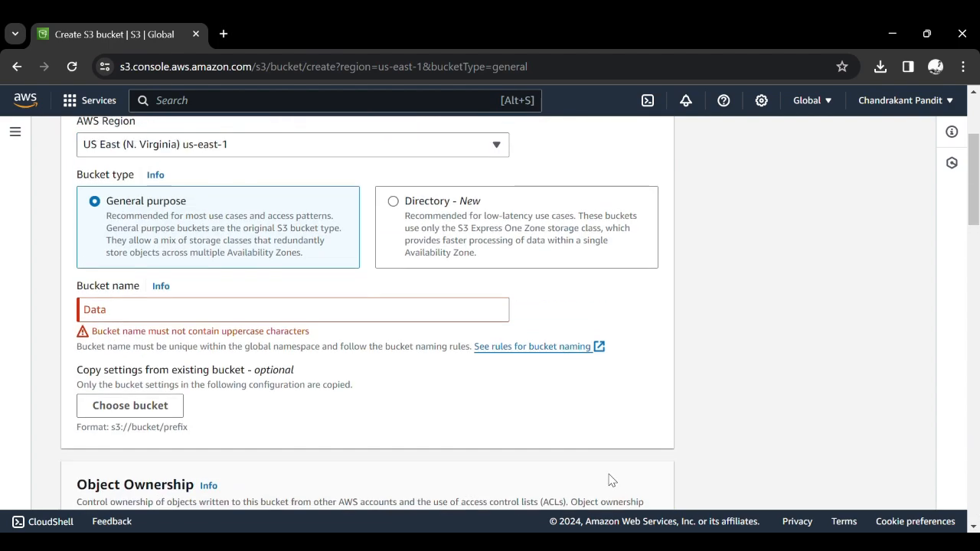
Change the bucket name to the all-lowercase "data"
{"action": "left_click", "coordinate": [274, 317]}
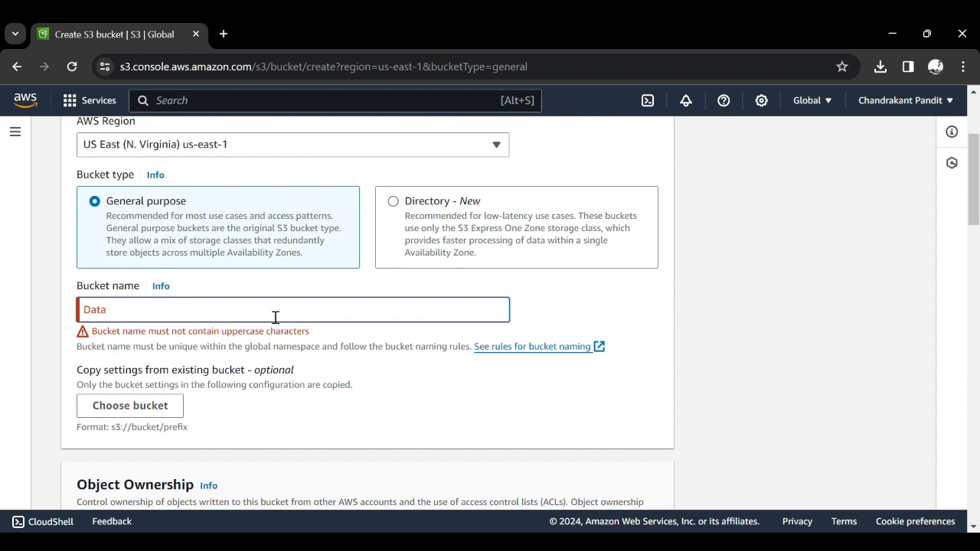
{"action": "key", "text": "BackSpace"}
{"action": "key", "text": "BackSpace"}
{"action": "key", "text": "BackSpace"}
{"action": "key", "text": "BackSpace"}
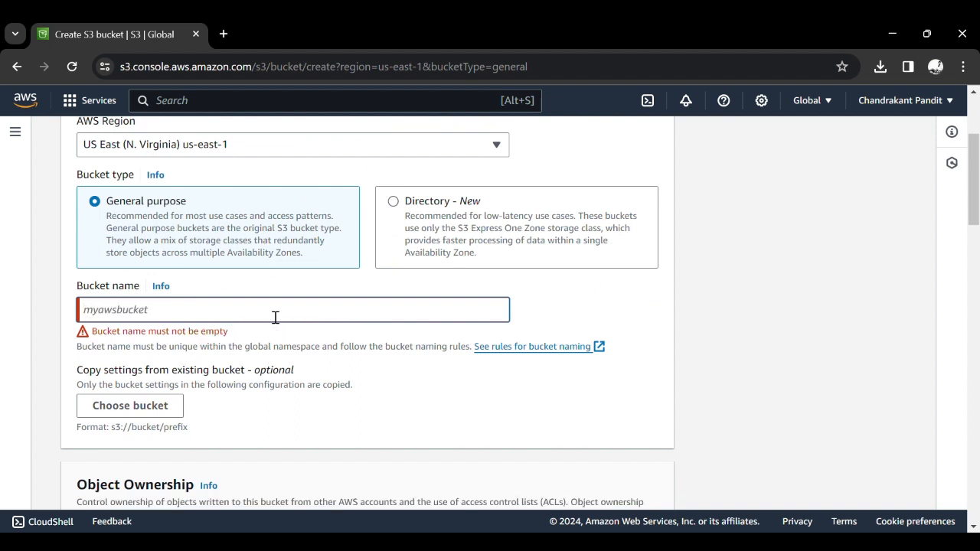
{"action": "type", "text": "data"}
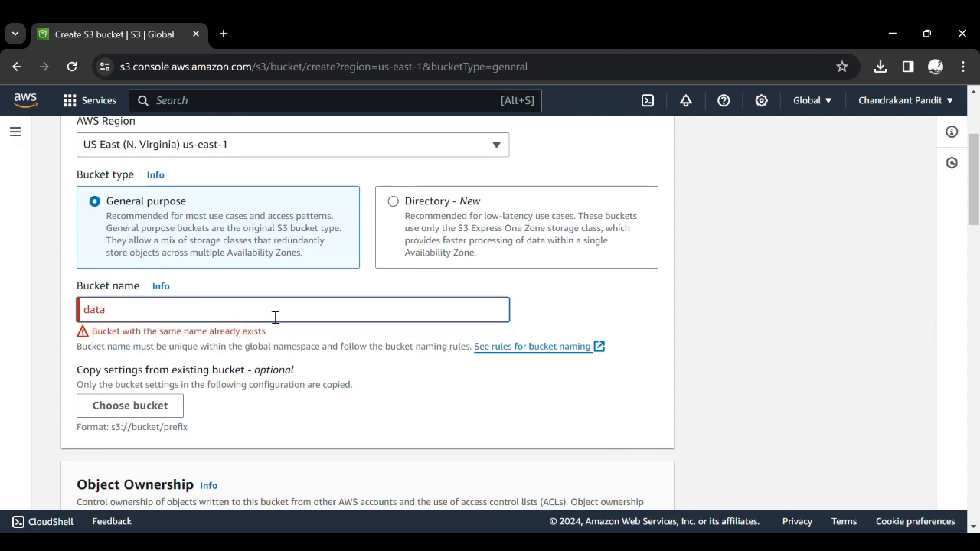
Replace the bucket name with "data-2024-org"
{"action": "double_click", "coordinate": [276, 317]}
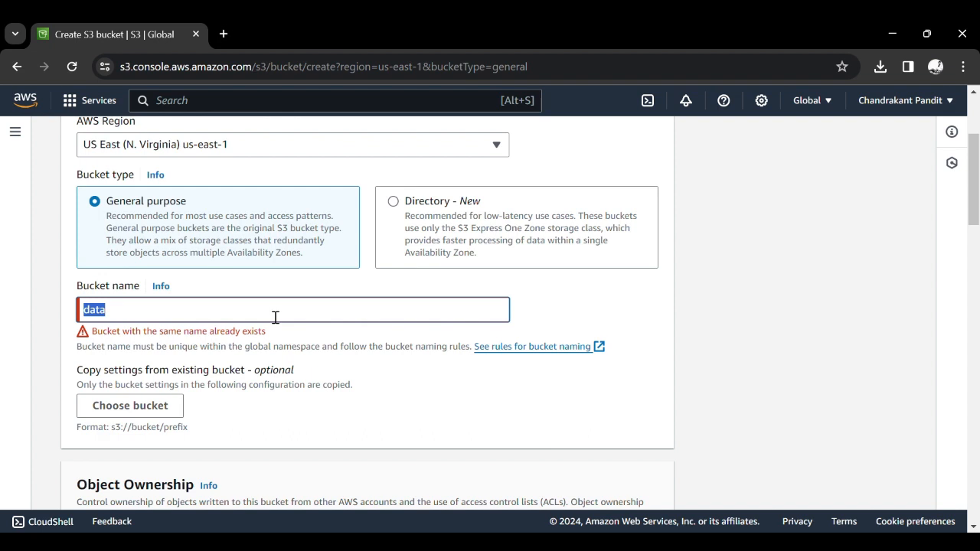
{"action": "key", "text": "BackSpace"}
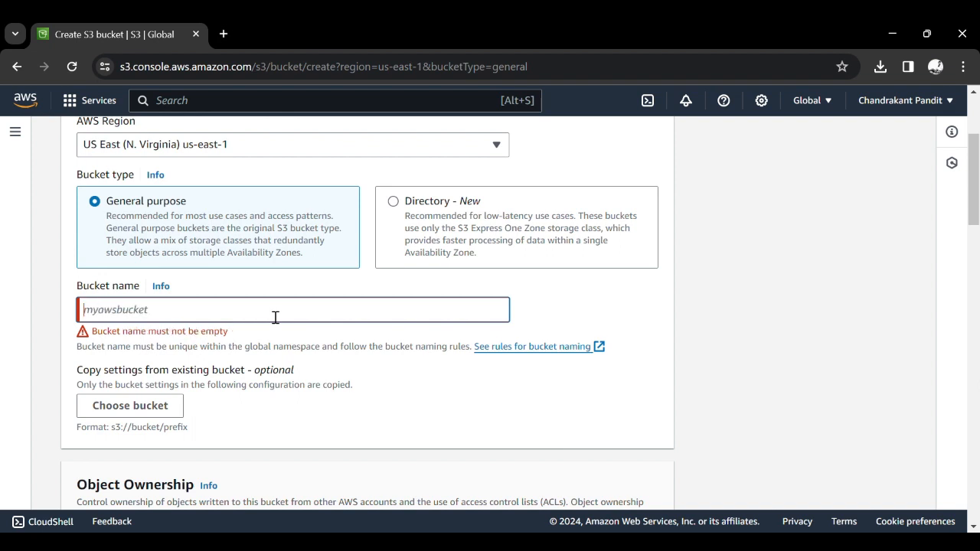
{"action": "type", "text": "da"}
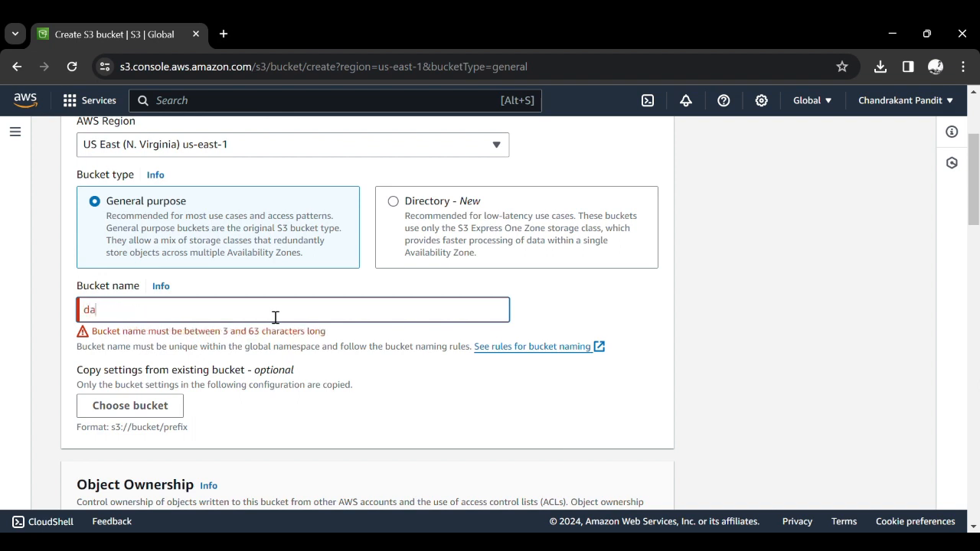
{"action": "type", "text": "ta-"}
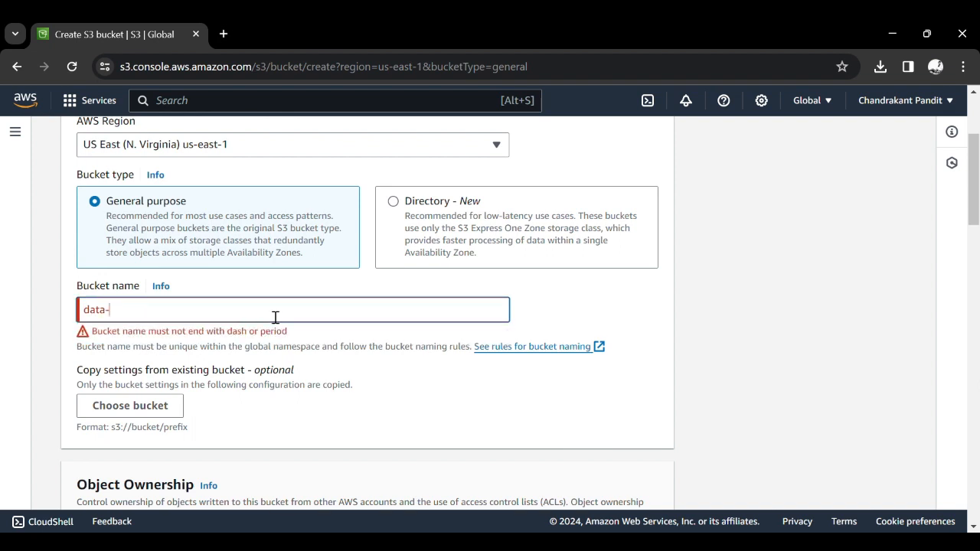
{"action": "type", "text": "2024"}
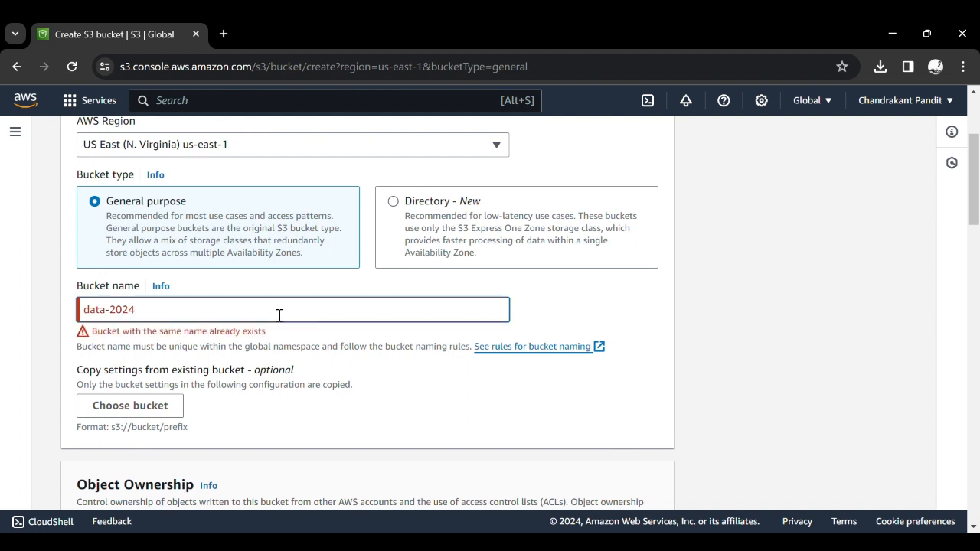
{"action": "type", "text": "-org"}
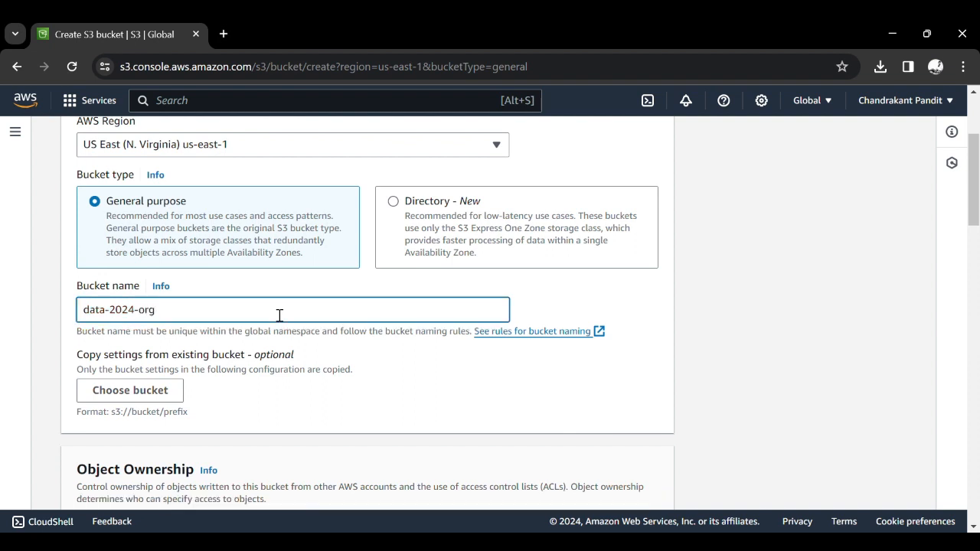
{"action": "left_click", "coordinate": [629, 409]}
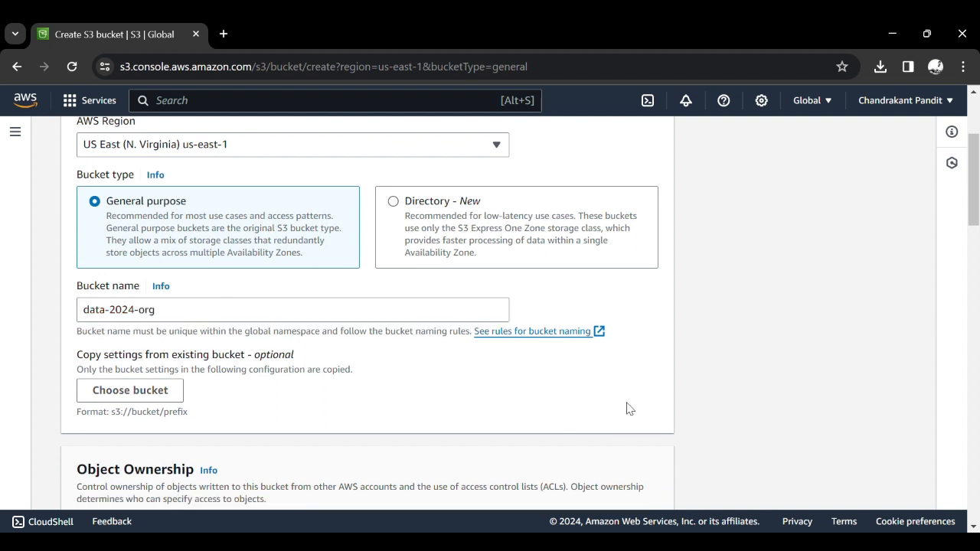
Create the data-2024-org bucket, keeping the remaining settings as configured
{"action": "double_click", "coordinate": [316, 337]}
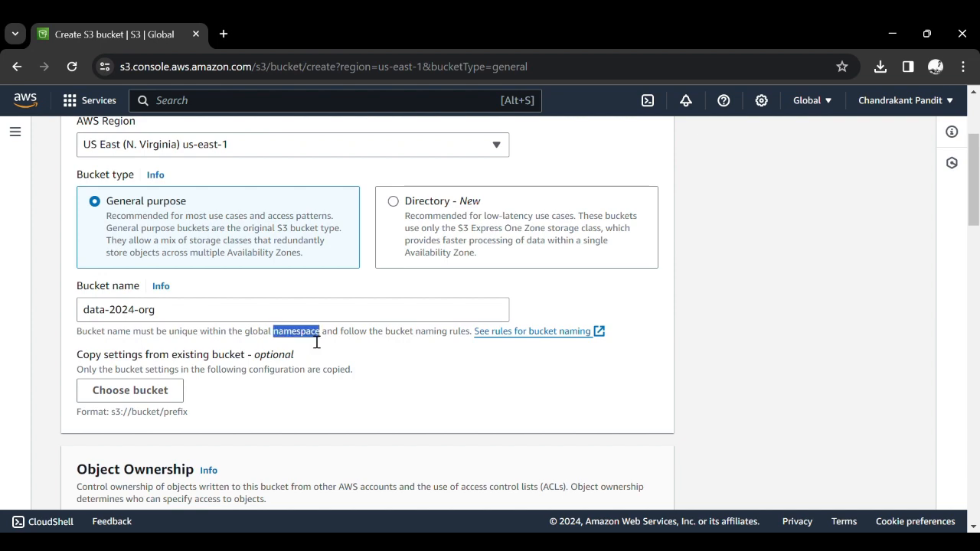
{"action": "left_click", "coordinate": [736, 380]}
{"action": "scroll", "coordinate": [737, 380], "scroll_direction": "down", "scroll_amount": 15}
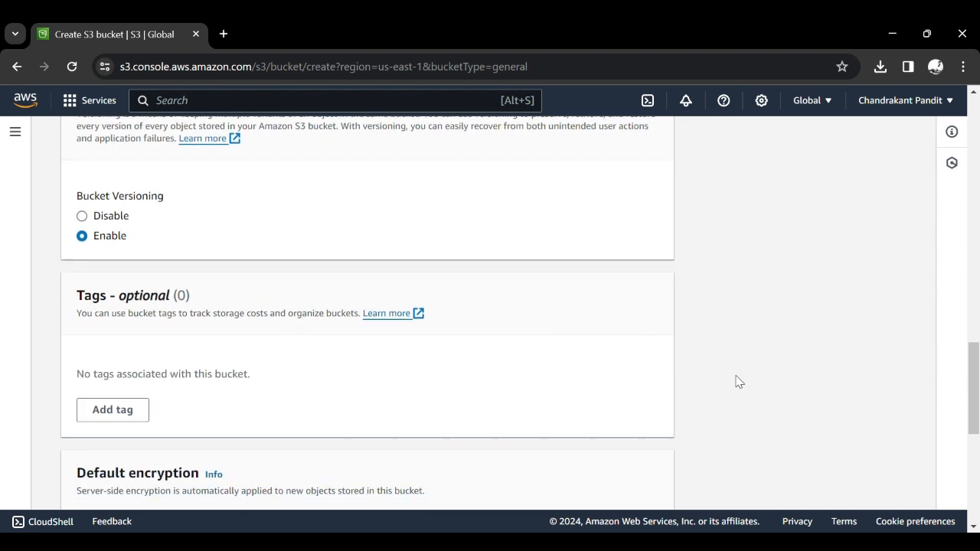
{"action": "scroll", "coordinate": [736, 380], "scroll_direction": "down", "scroll_amount": 1}
{"action": "left_click", "coordinate": [655, 484]}
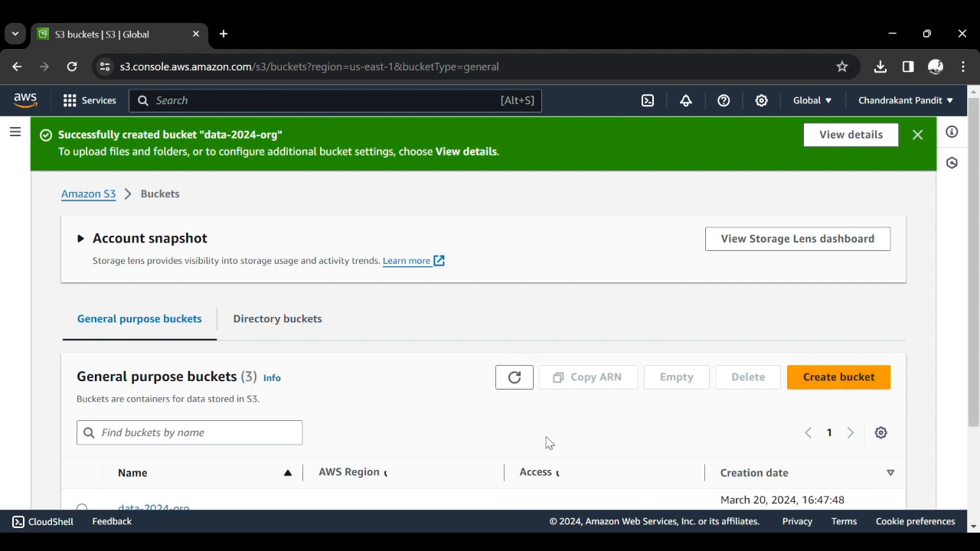
Open the new data-2024-org bucket from the general purpose buckets list
{"action": "scroll", "coordinate": [546, 443], "scroll_direction": "down", "scroll_amount": 2}
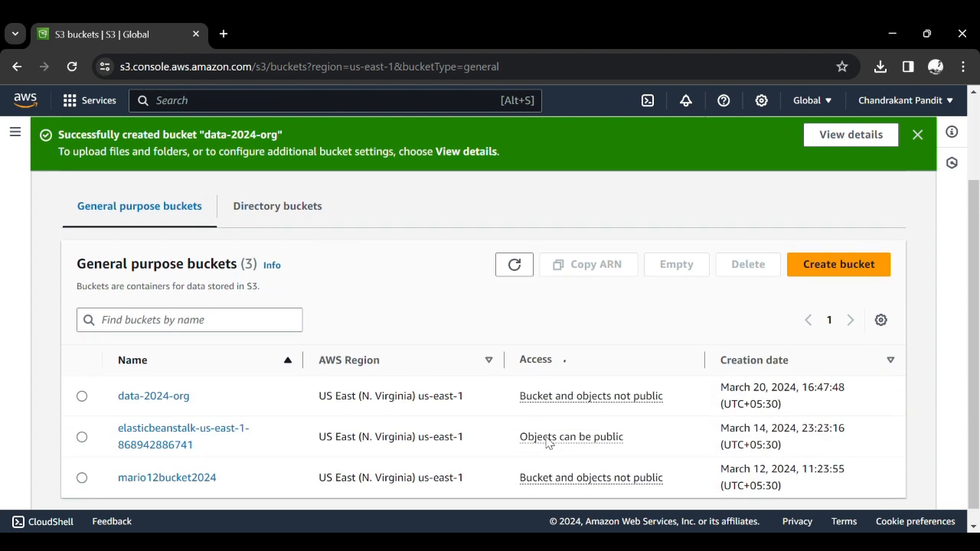
{"action": "left_click", "coordinate": [184, 393]}
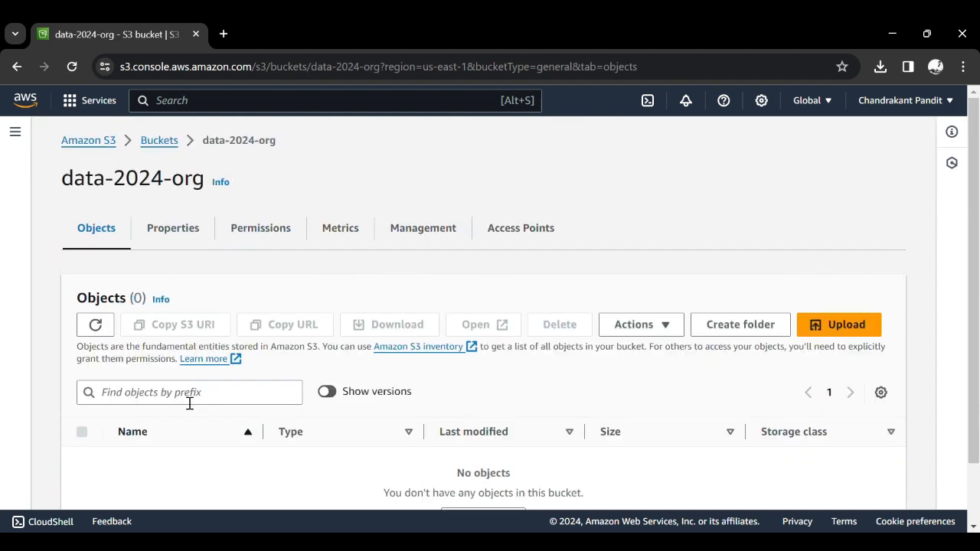
{"action": "scroll", "coordinate": [332, 424], "scroll_direction": "down", "scroll_amount": 2}
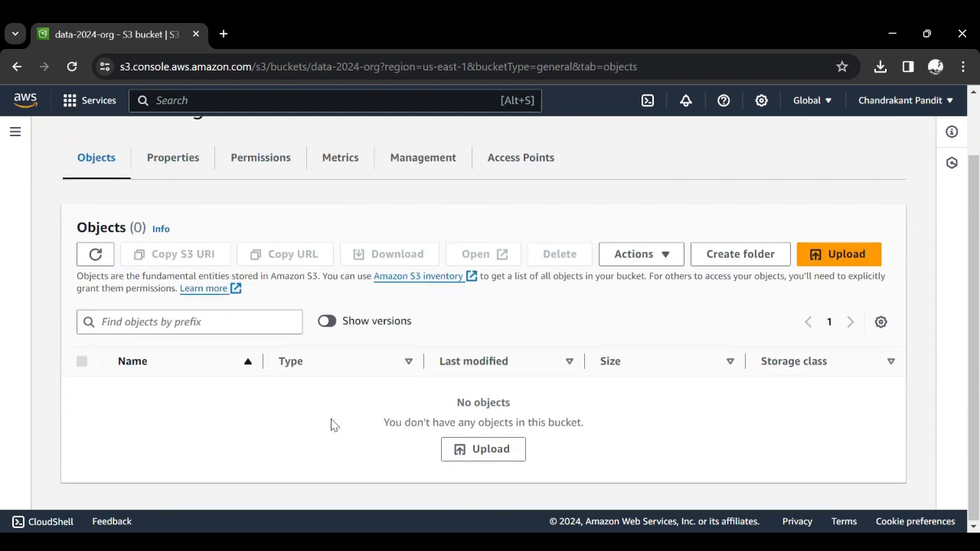
Upload the file vpc_peering.webp to the data-2024-org bucket
{"action": "left_click", "coordinate": [502, 451]}
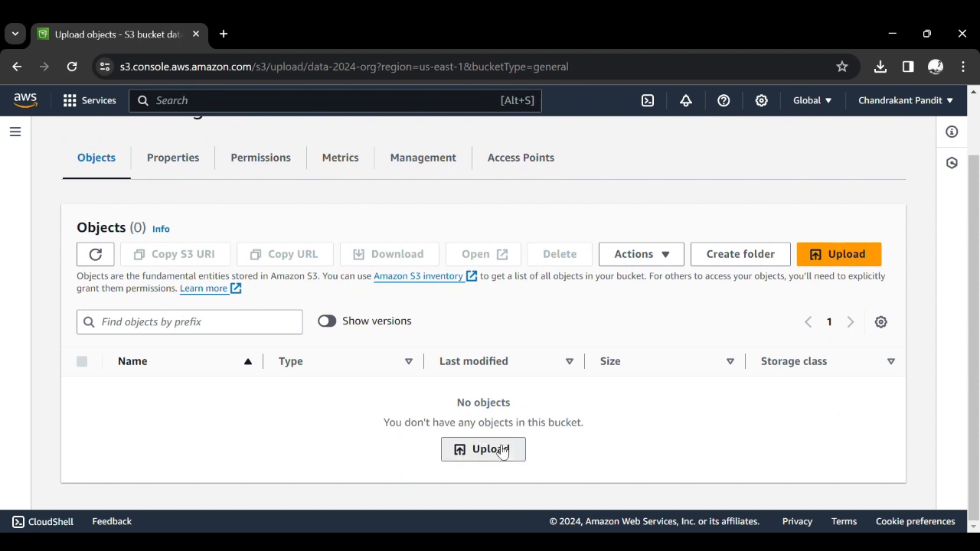
{"action": "scroll", "coordinate": [493, 438], "scroll_direction": "down", "scroll_amount": 1}
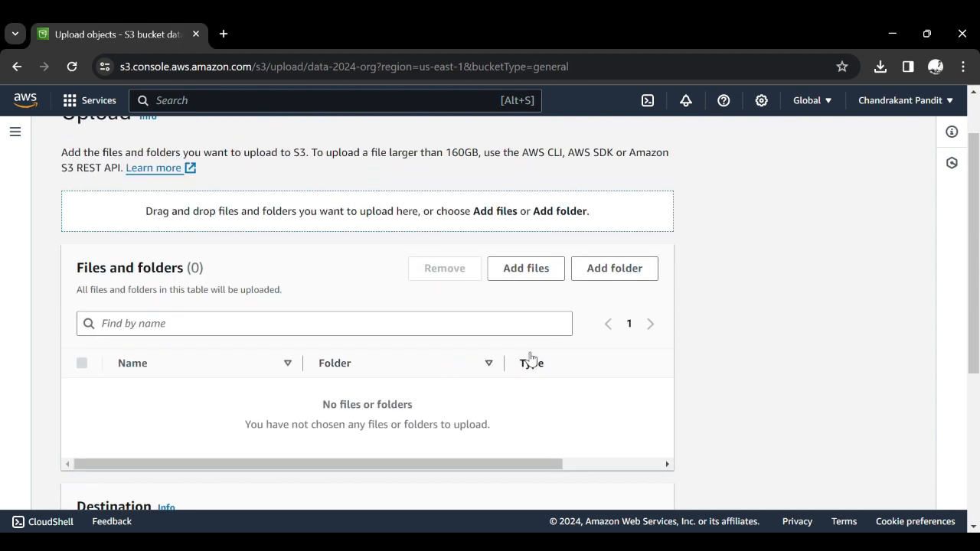
{"action": "left_click", "coordinate": [519, 275]}
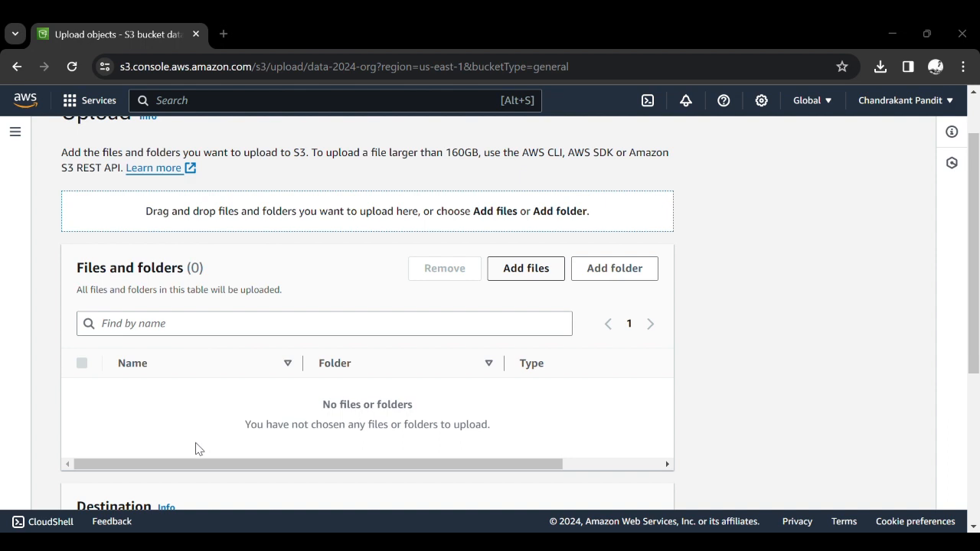
{"action": "left_click", "coordinate": [862, 516]}
{"action": "scroll", "coordinate": [596, 428], "scroll_direction": "down", "scroll_amount": 3}
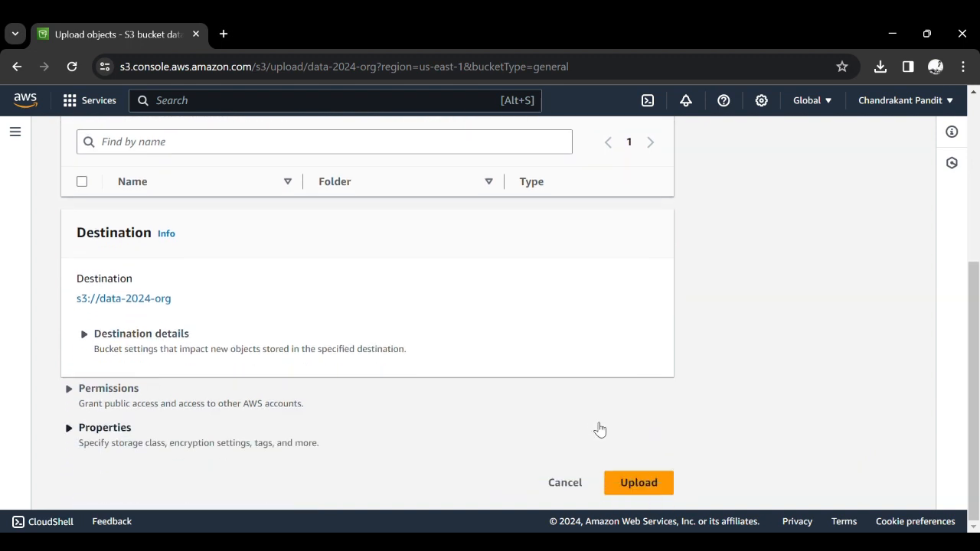
{"action": "left_click", "coordinate": [636, 484]}
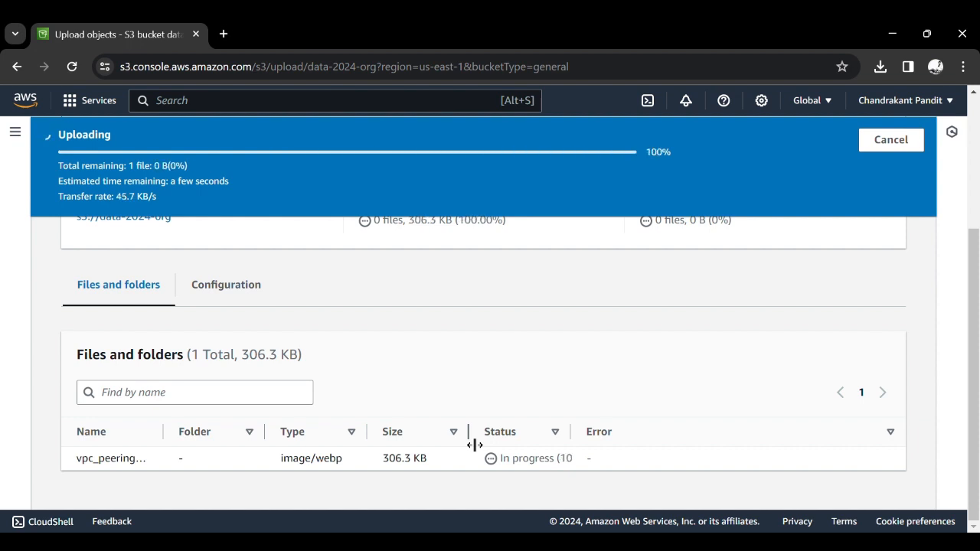
Check the upload status summary and file list, and return to the bucket's objects
{"action": "scroll", "coordinate": [475, 446], "scroll_direction": "up", "scroll_amount": 1}
{"action": "scroll", "coordinate": [475, 446], "scroll_direction": "up", "scroll_amount": 2}
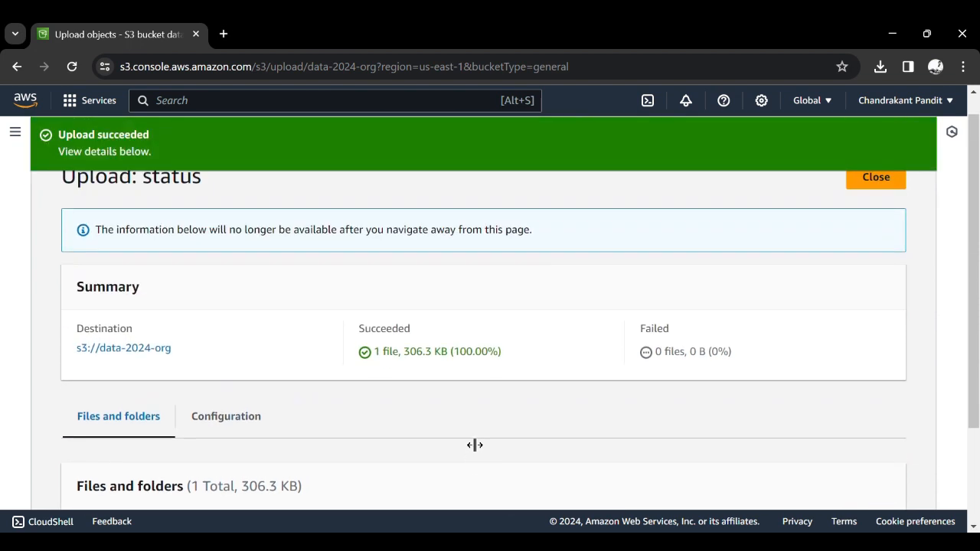
{"action": "scroll", "coordinate": [469, 445], "scroll_direction": "down", "scroll_amount": 2}
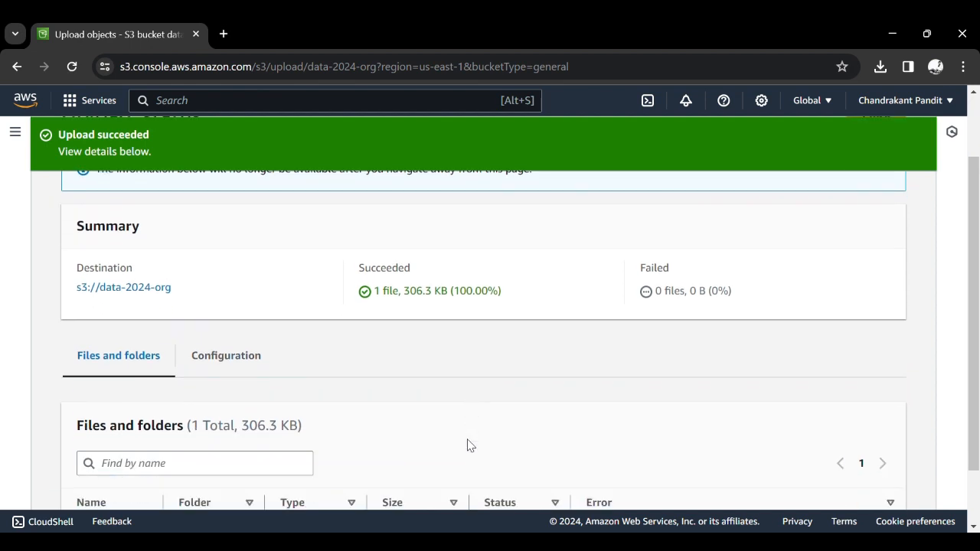
{"action": "scroll", "coordinate": [468, 445], "scroll_direction": "up", "scroll_amount": 2}
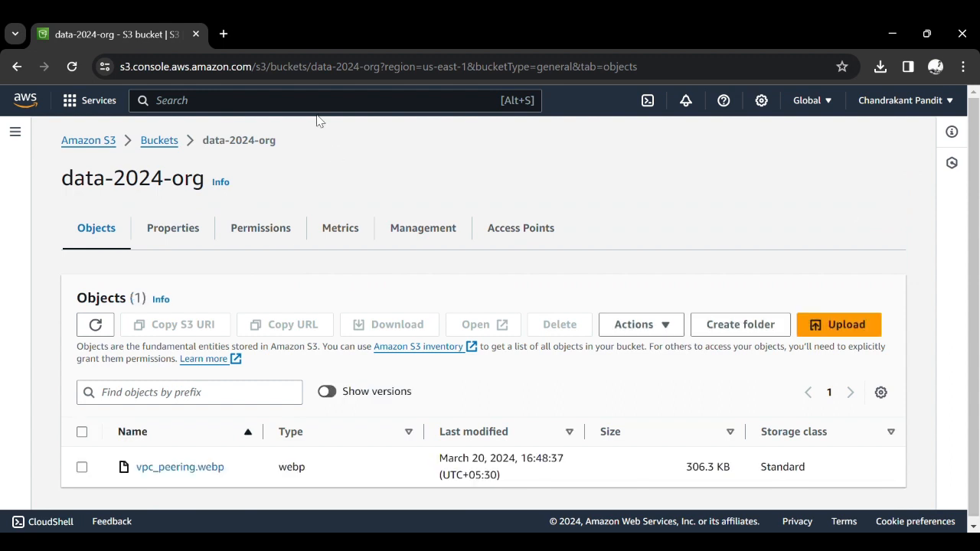
Search for "iam", open the IAM service and view the details of the Developer user
{"action": "type", "text": "iam"}
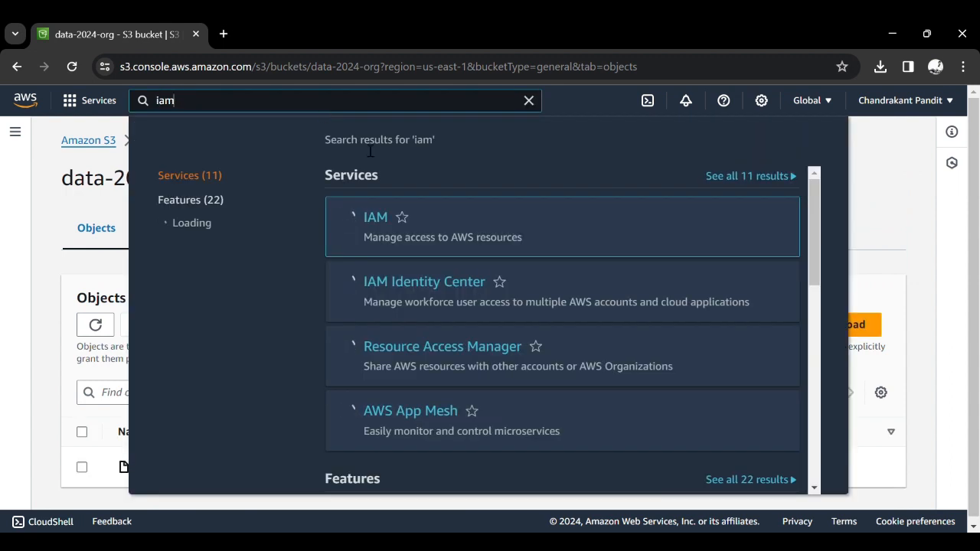
{"action": "left_click", "coordinate": [380, 217]}
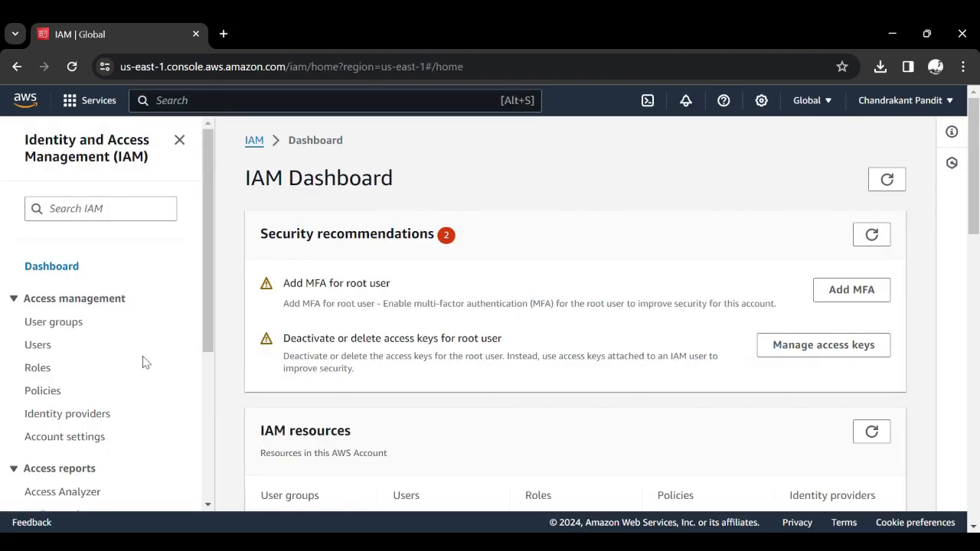
{"action": "left_click", "coordinate": [39, 345]}
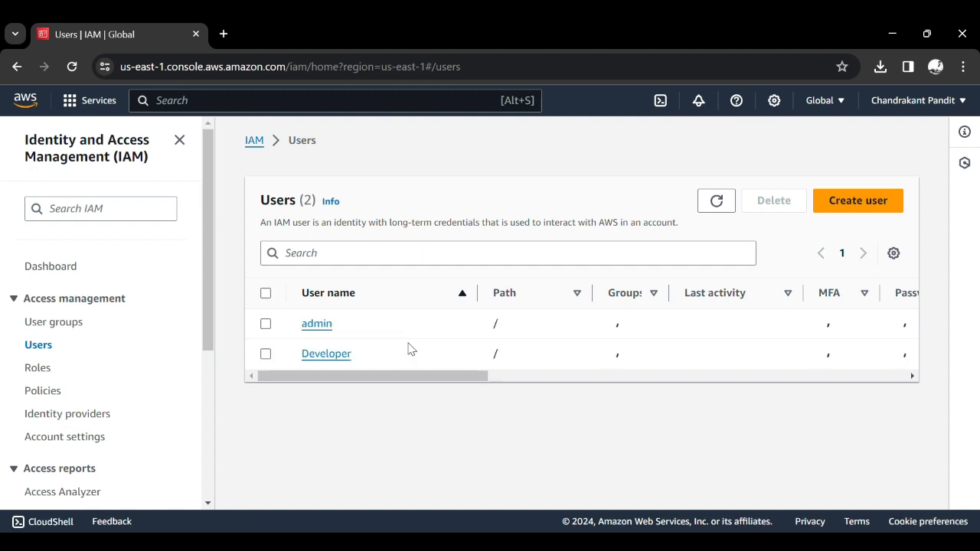
{"action": "scroll", "coordinate": [409, 349], "scroll_direction": "down", "scroll_amount": 2}
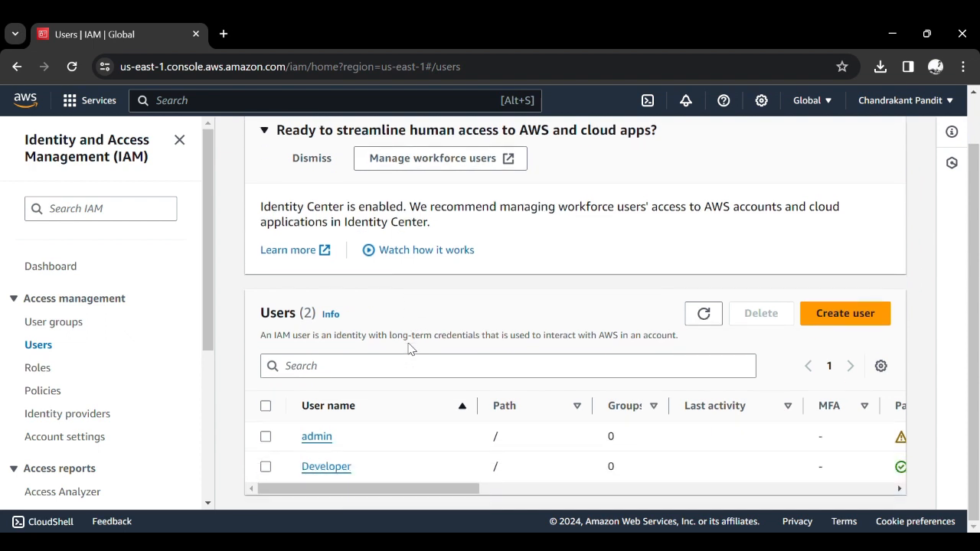
{"action": "left_click", "coordinate": [341, 469]}
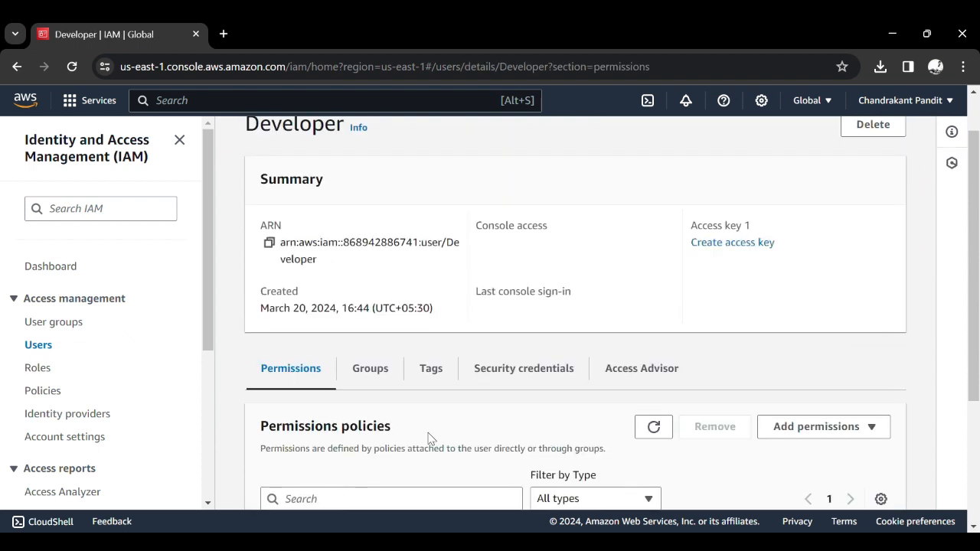
Review the Developer user's summary and attached permissions policies
{"action": "scroll", "coordinate": [429, 438], "scroll_direction": "down", "scroll_amount": 1}
{"action": "scroll", "coordinate": [429, 438], "scroll_direction": "down", "scroll_amount": 3}
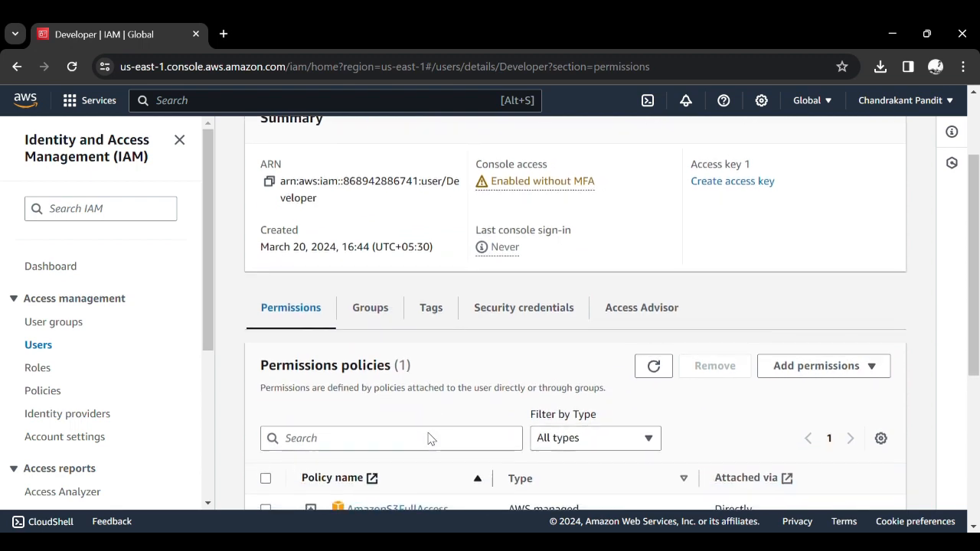
{"action": "scroll", "coordinate": [429, 438], "scroll_direction": "down", "scroll_amount": 2}
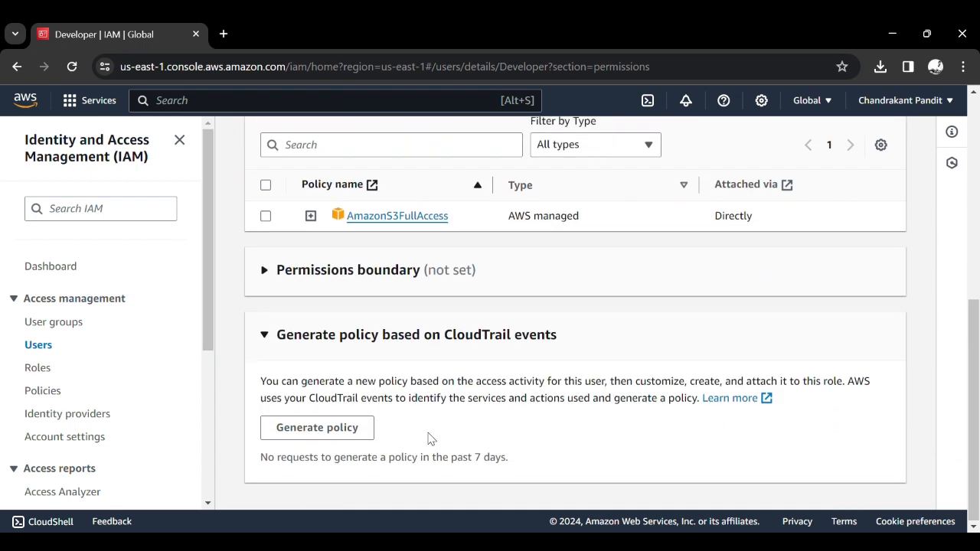
{"action": "scroll", "coordinate": [429, 438], "scroll_direction": "up", "scroll_amount": 3}
{"action": "scroll", "coordinate": [431, 437], "scroll_direction": "up", "scroll_amount": 2}
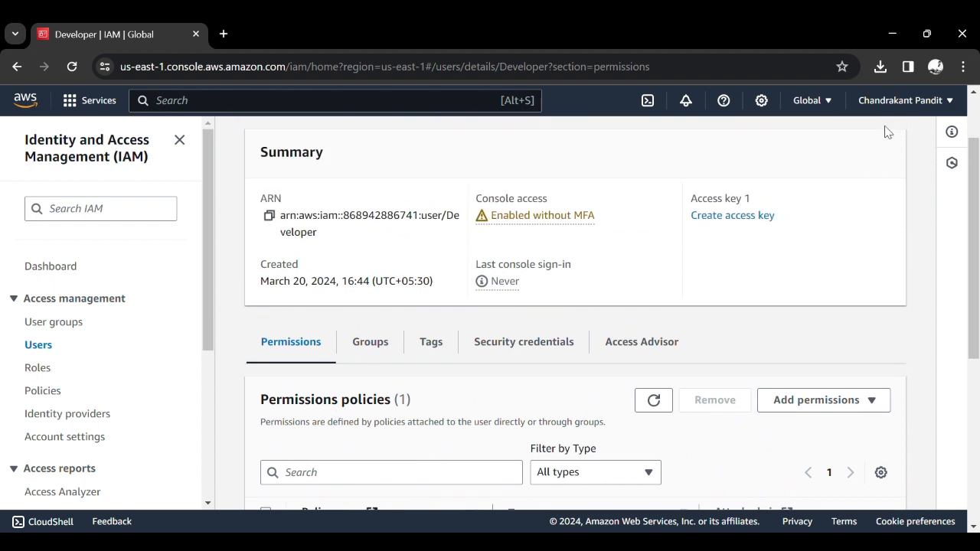
Sign out of the current account and open the AWS sign-in page
{"action": "left_click", "coordinate": [948, 100]}
{"action": "left_click", "coordinate": [902, 345]}
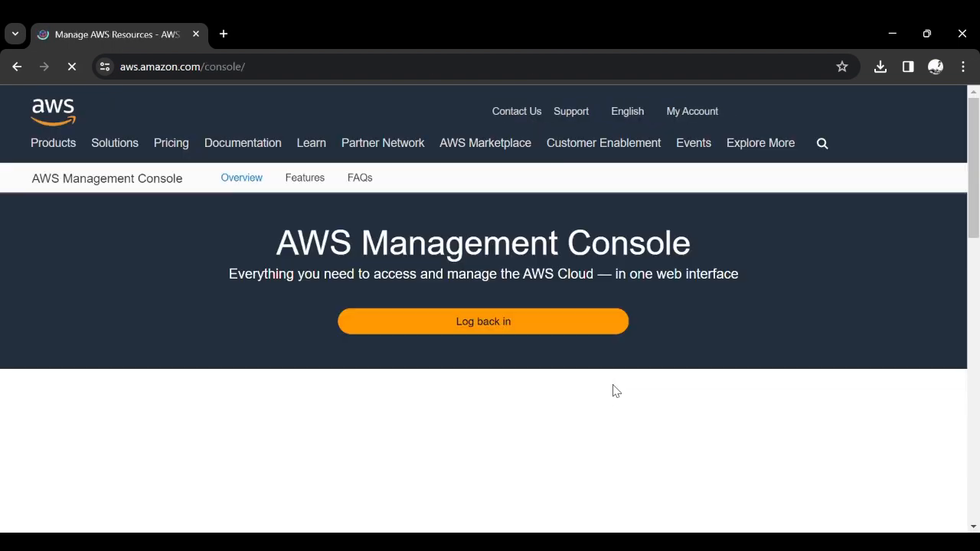
{"action": "left_click", "coordinate": [525, 328]}
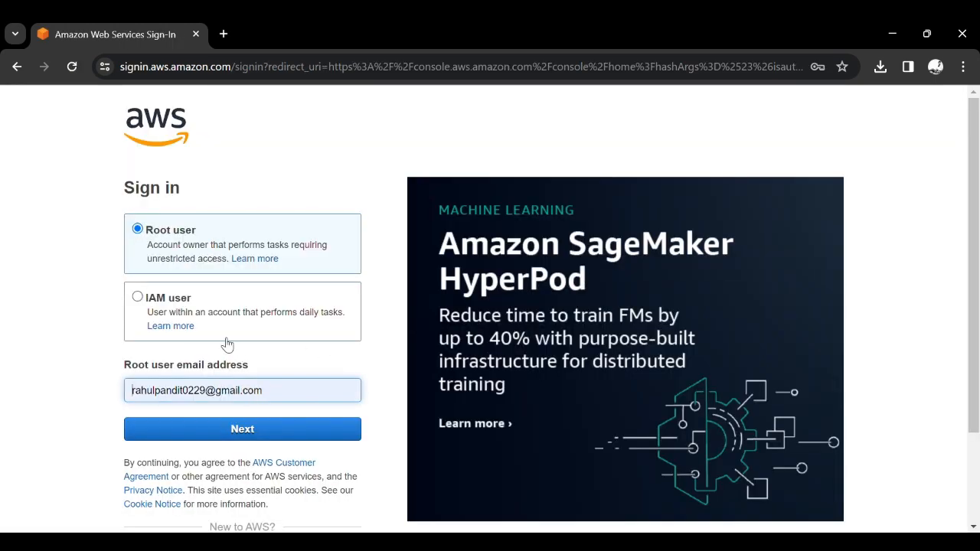
{"action": "left_click", "coordinate": [184, 307]}
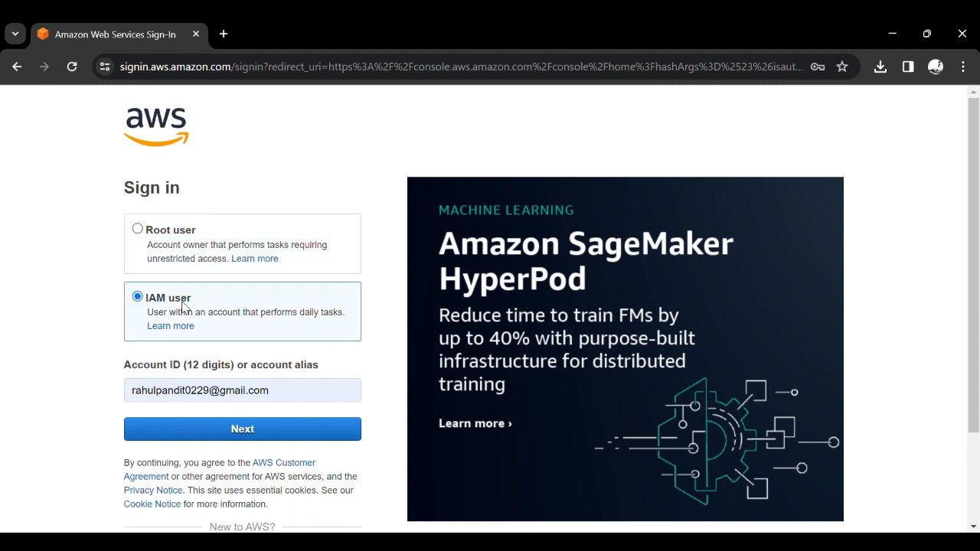
{"action": "double_click", "coordinate": [205, 389]}
{"action": "triple_click", "coordinate": [212, 402]}
{"action": "key", "text": "ctrl+c"}
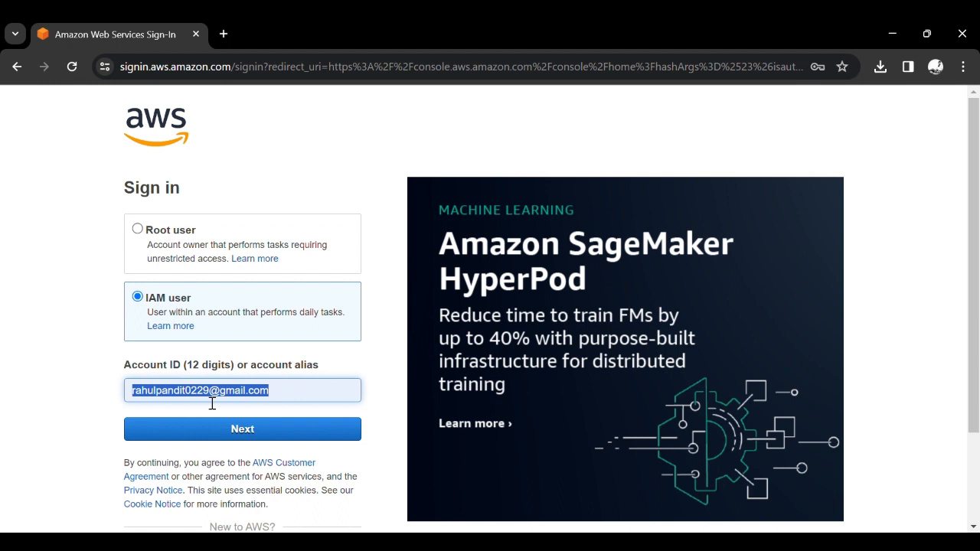
{"action": "key", "text": "BackSpace"}
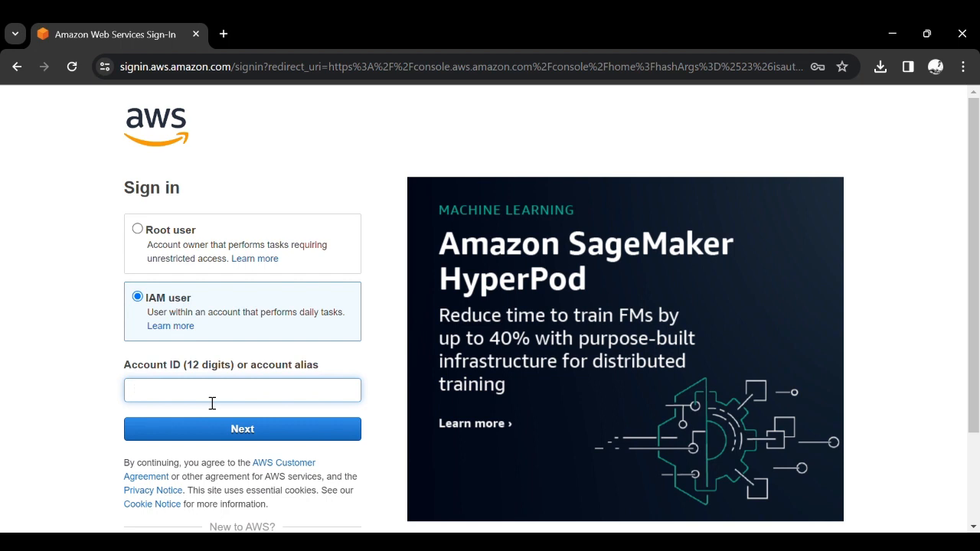
Sign in as the root user with the root user e-mail address
{"action": "left_click", "coordinate": [198, 249]}
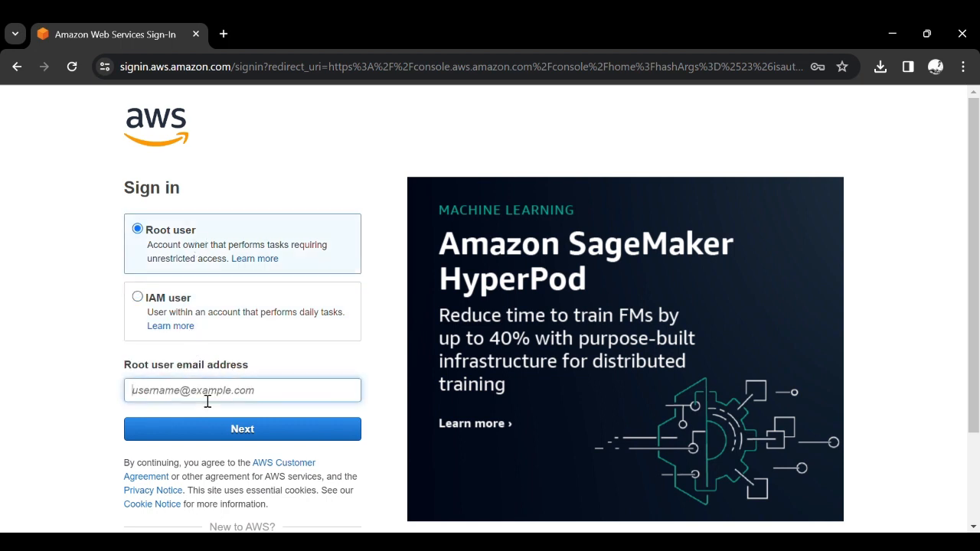
{"action": "key", "text": "ctrl+v"}
{"action": "left_click", "coordinate": [239, 430]}
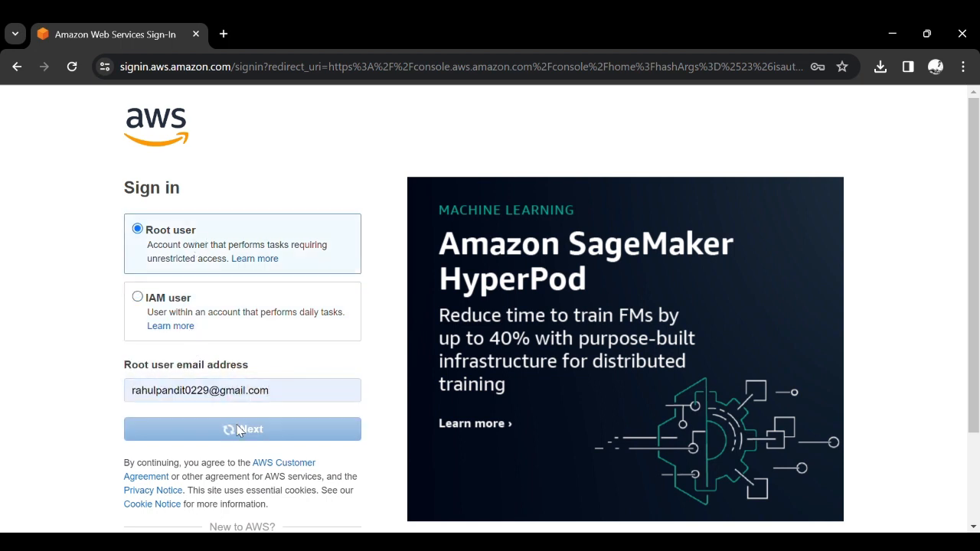
{"action": "left_click", "coordinate": [309, 324]}
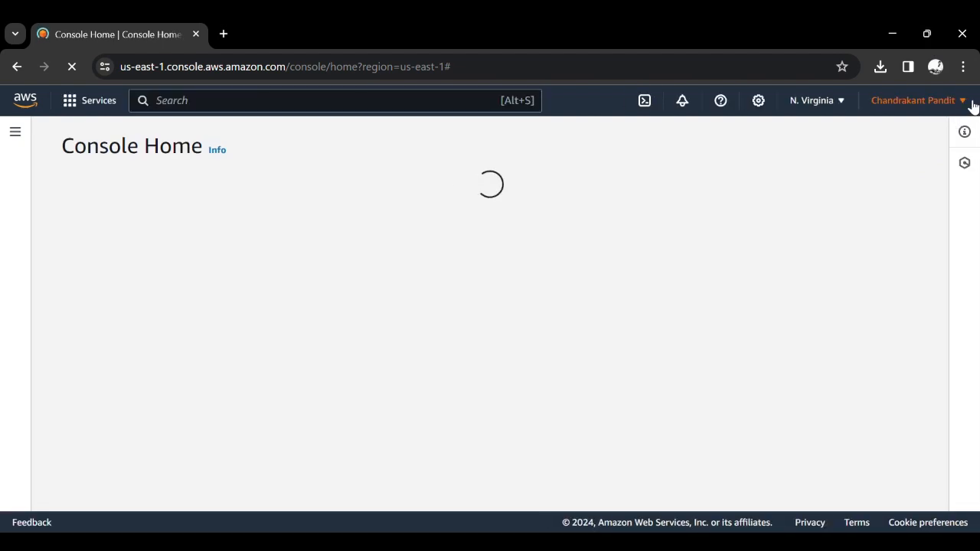
Copy the account ID from the signed-in account's details
{"action": "left_click", "coordinate": [962, 101]}
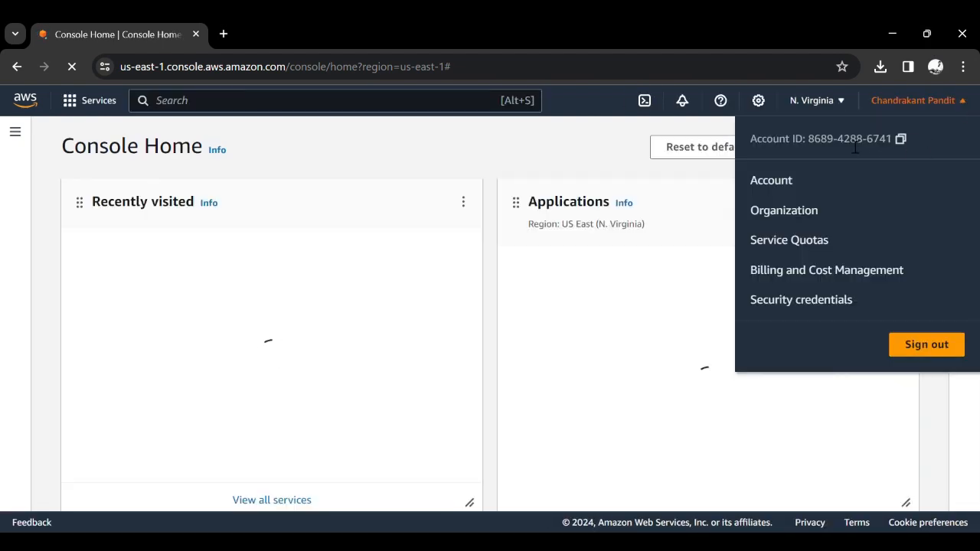
{"action": "triple_click", "coordinate": [858, 147]}
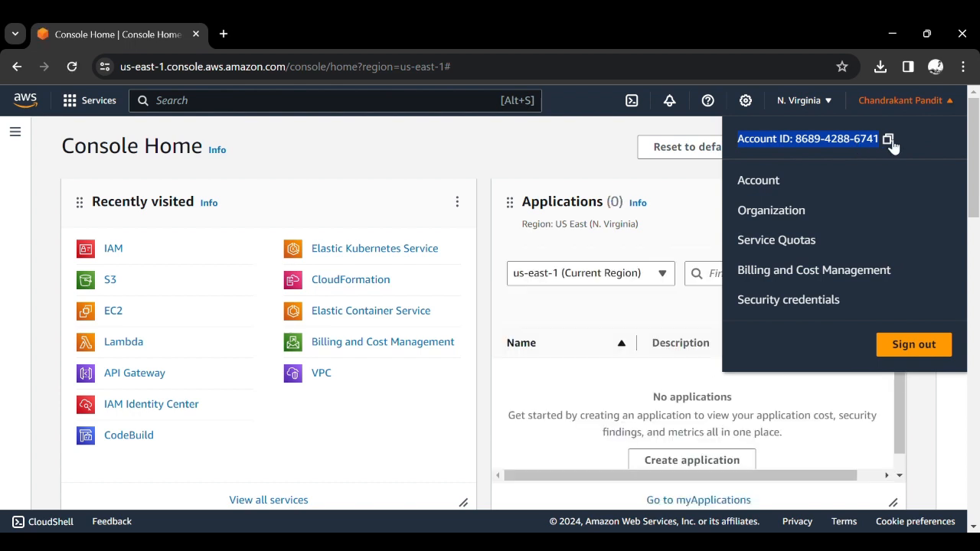
{"action": "left_click", "coordinate": [888, 140]}
{"action": "left_click", "coordinate": [314, 180]}
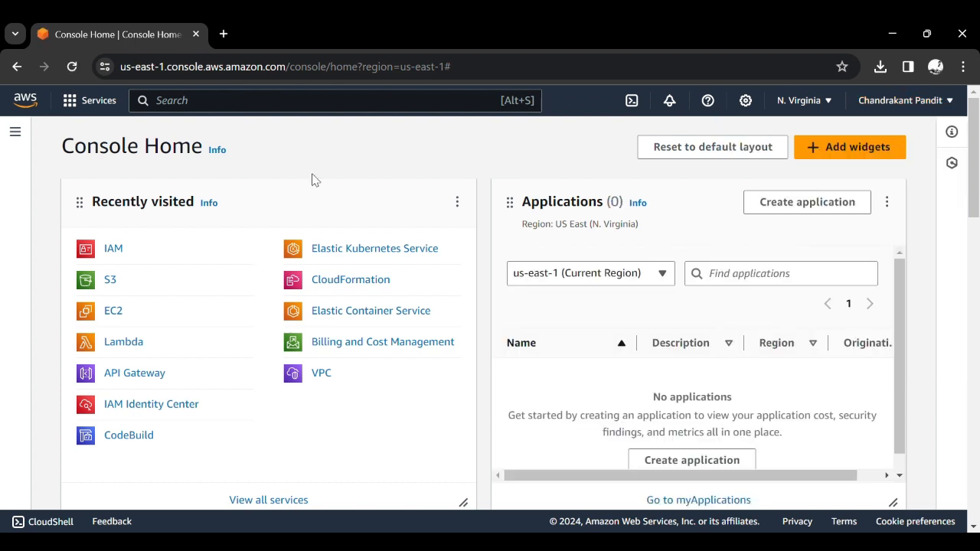
Sign out of the root account and return to the AWS sign-in page
{"action": "left_click", "coordinate": [954, 104]}
{"action": "left_click", "coordinate": [934, 351]}
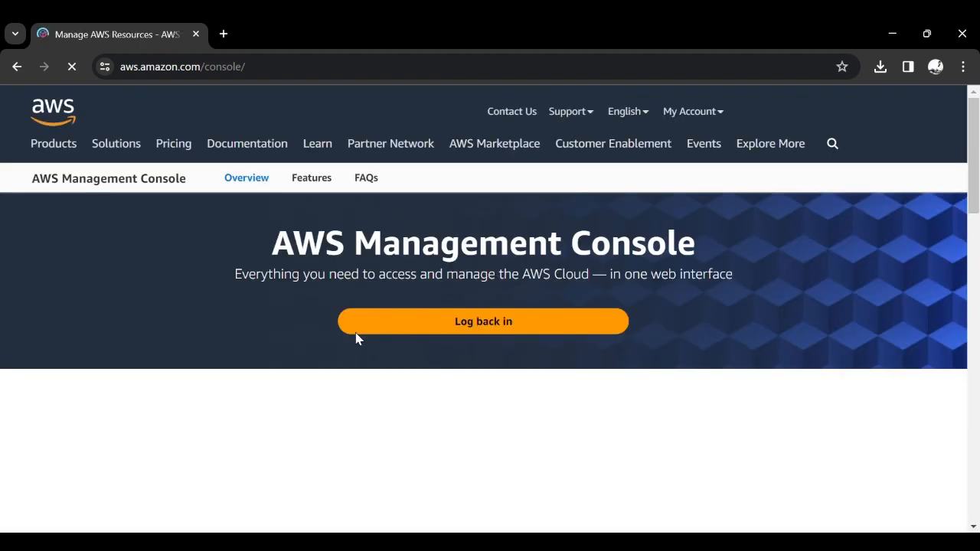
{"action": "left_click", "coordinate": [444, 322]}
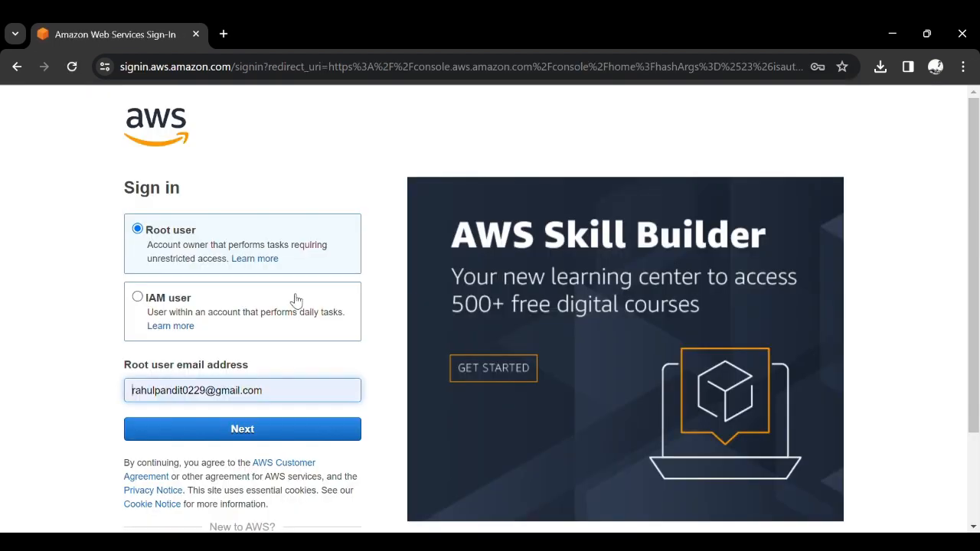
Choose IAM user sign-in and submit the copied account ID as 12 digits, without its label and hyphens
{"action": "left_click", "coordinate": [280, 329]}
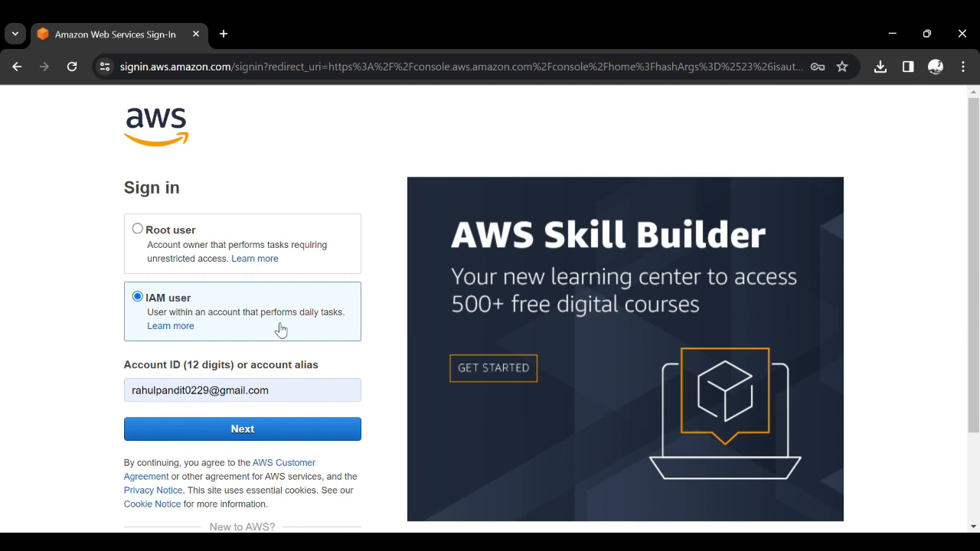
{"action": "triple_click", "coordinate": [256, 391]}
{"action": "key", "text": "ctrl+v"}
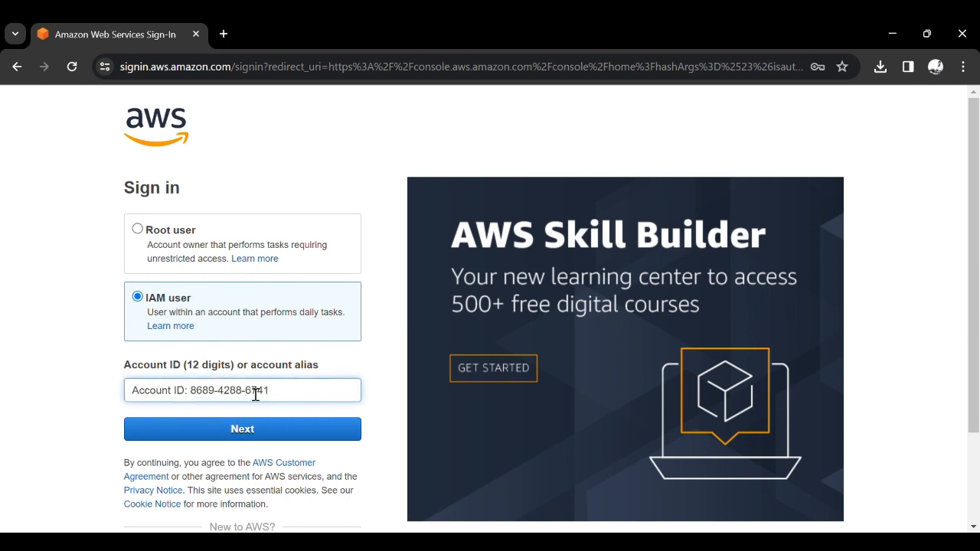
{"action": "key", "text": "BackSpace"}
{"action": "key", "text": "Left"}
{"action": "key", "text": "Left"}
{"action": "key", "text": "Left"}
{"action": "key", "text": "Left"}
{"action": "key", "text": "BackSpace"}
{"action": "key", "text": "BackSpace"}
{"action": "key", "text": "BackSpace"}
{"action": "key", "text": "BackSpace"}
{"action": "key", "text": "BackSpace"}
{"action": "key", "text": "BackSpace"}
{"action": "key", "text": "BackSpace"}
{"action": "key", "text": "BackSpace"}
{"action": "key", "text": "BackSpace"}
{"action": "key", "text": "BackSpace"}
{"action": "key", "text": "BackSpace"}
{"action": "key", "text": "BackSpace"}
{"action": "key", "text": "BackSpace"}
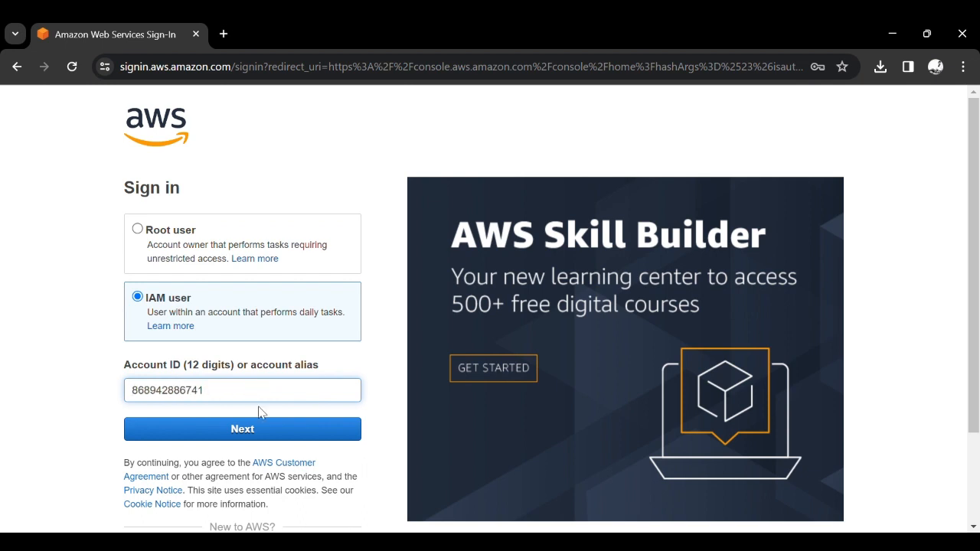
{"action": "left_click", "coordinate": [264, 424]}
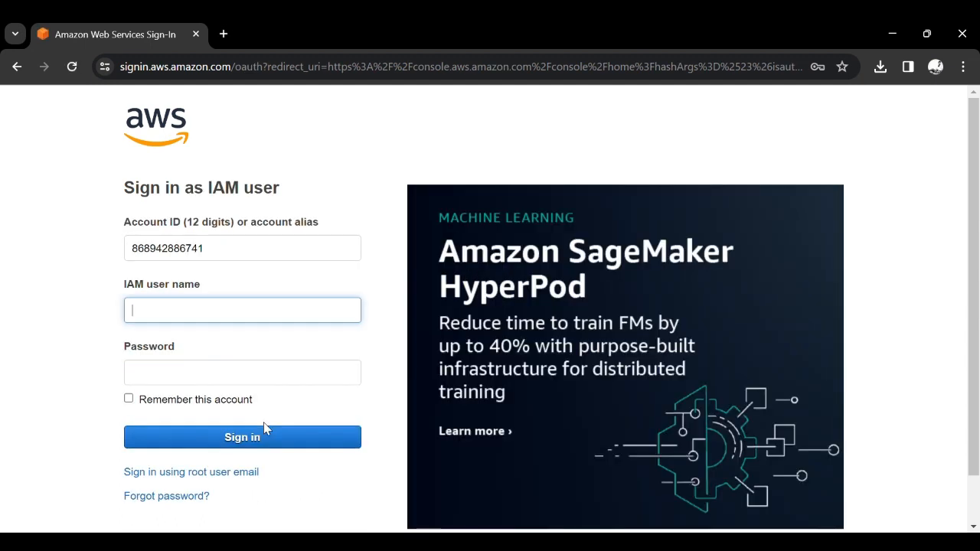
Sign in as IAM user Developer with the account password and dismiss the browser's saved-password warning
{"action": "double_click", "coordinate": [207, 260]}
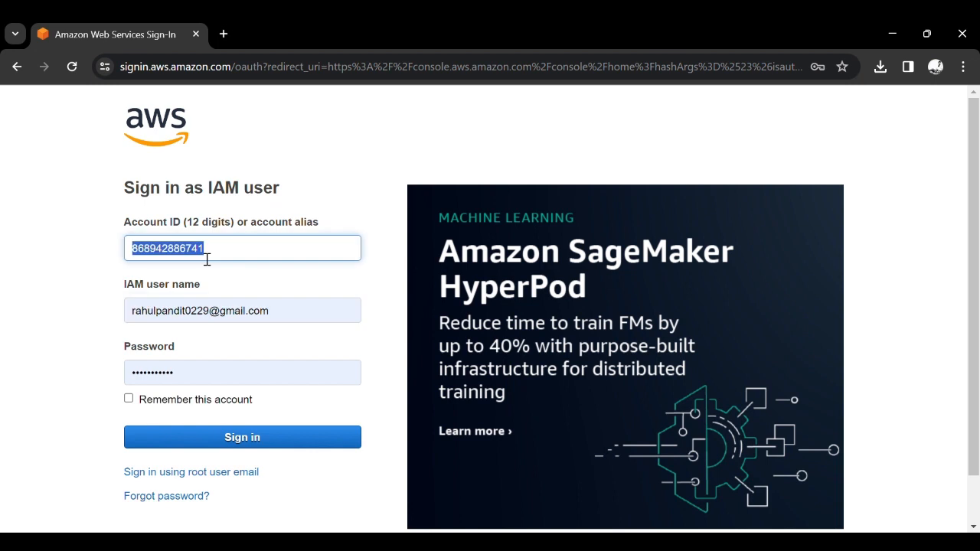
{"action": "double_click", "coordinate": [173, 309]}
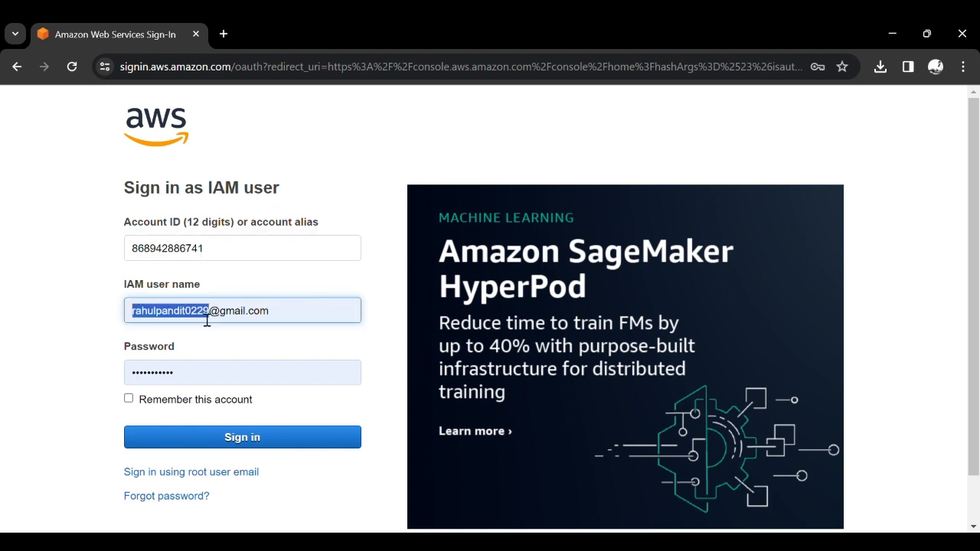
{"action": "key", "text": "ctrl+a"}
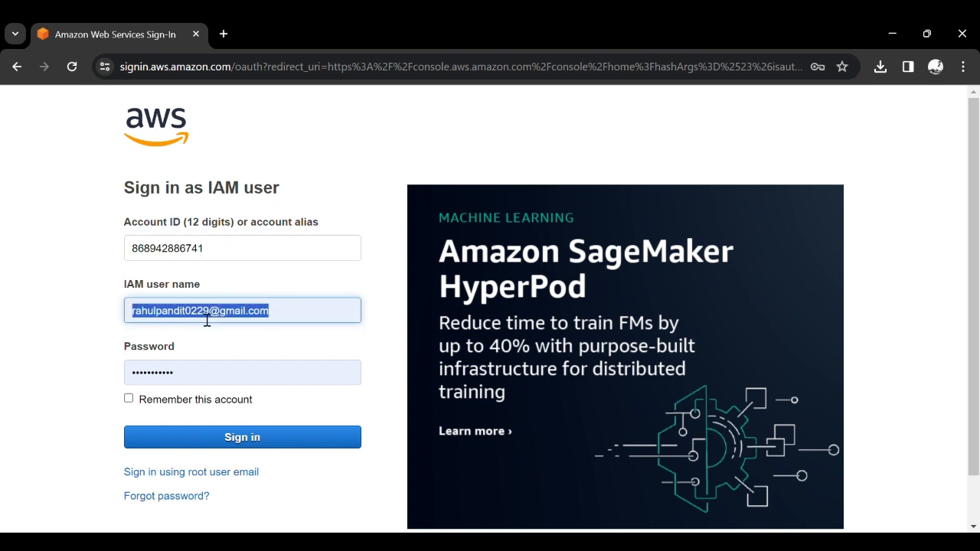
{"action": "type", "text": "Developer"}
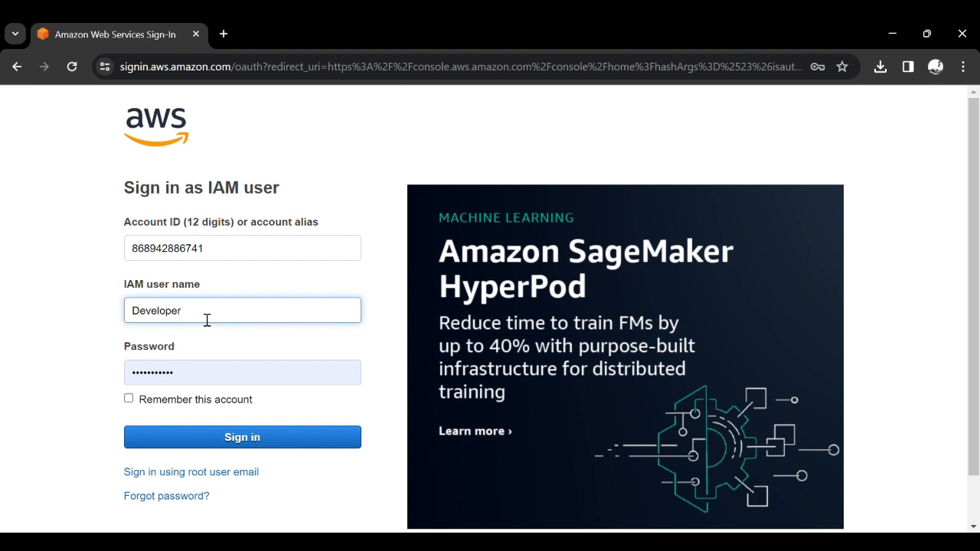
{"action": "left_click", "coordinate": [191, 376]}
{"action": "key", "text": "ctrl+a"}
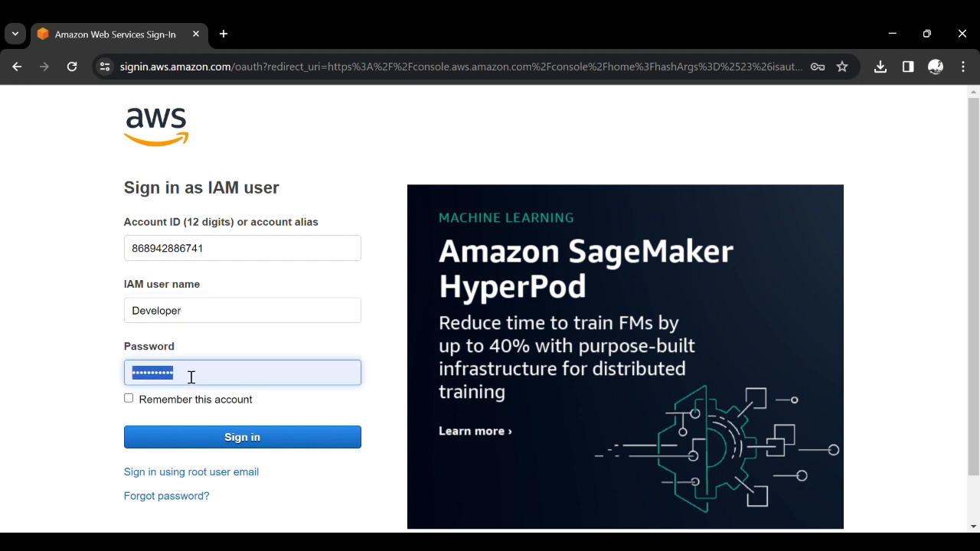
{"action": "key", "text": "BackSpace"}
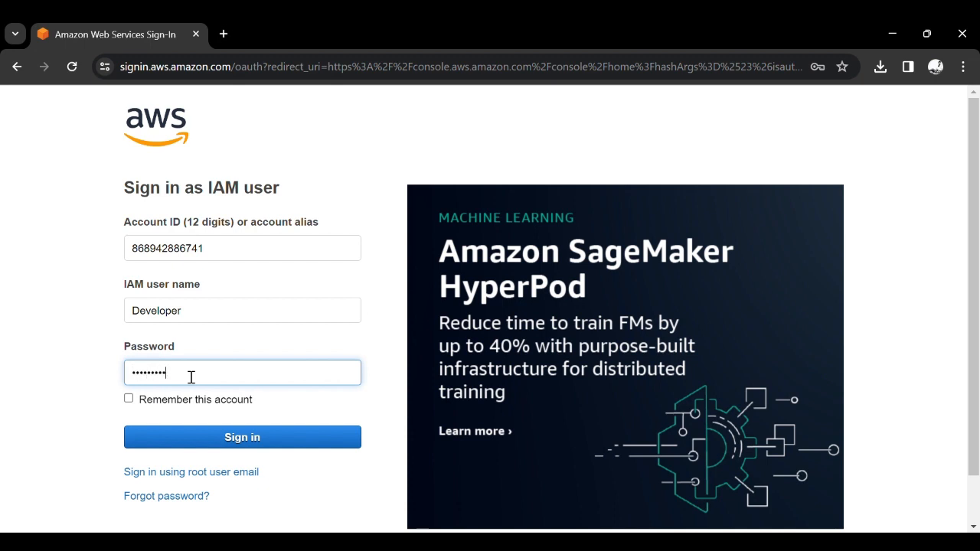
{"action": "left_click", "coordinate": [237, 439]}
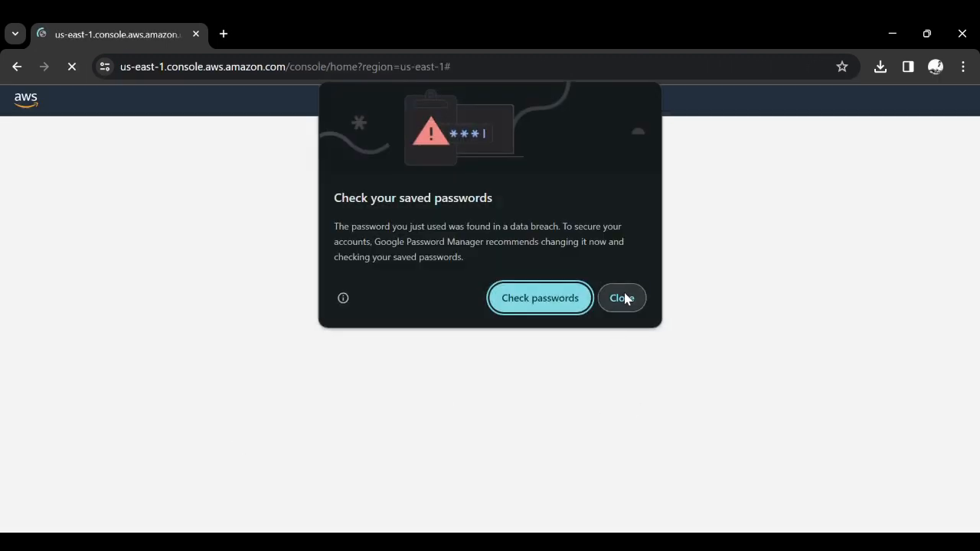
{"action": "left_click", "coordinate": [625, 298]}
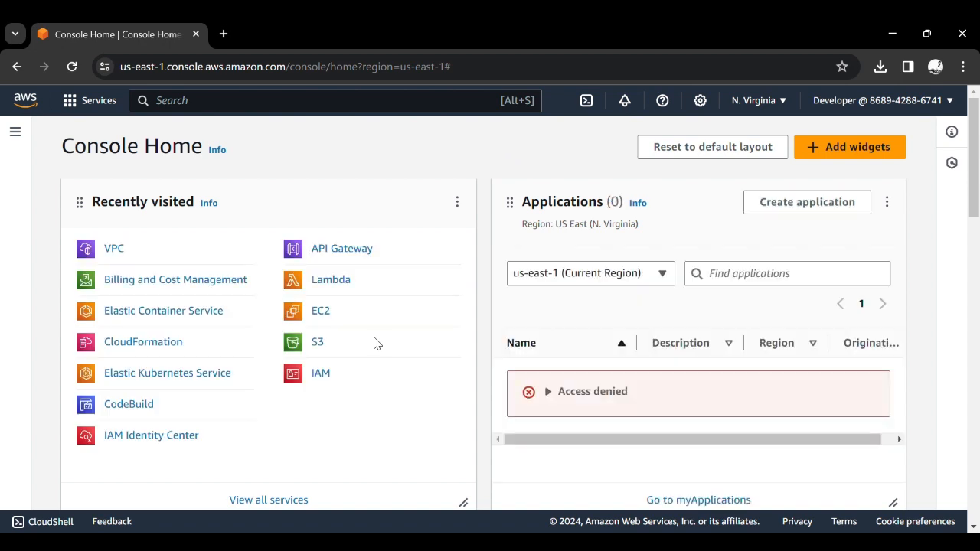
Look over Console Home, open the EC2 service and check which resources the Developer user can access
{"action": "double_click", "coordinate": [160, 152]}
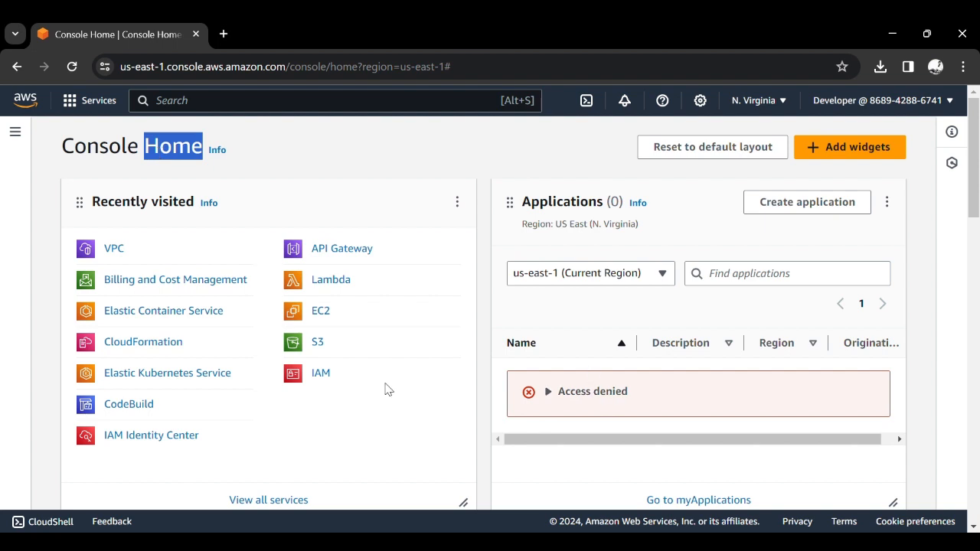
{"action": "scroll", "coordinate": [387, 389], "scroll_direction": "down", "scroll_amount": 3}
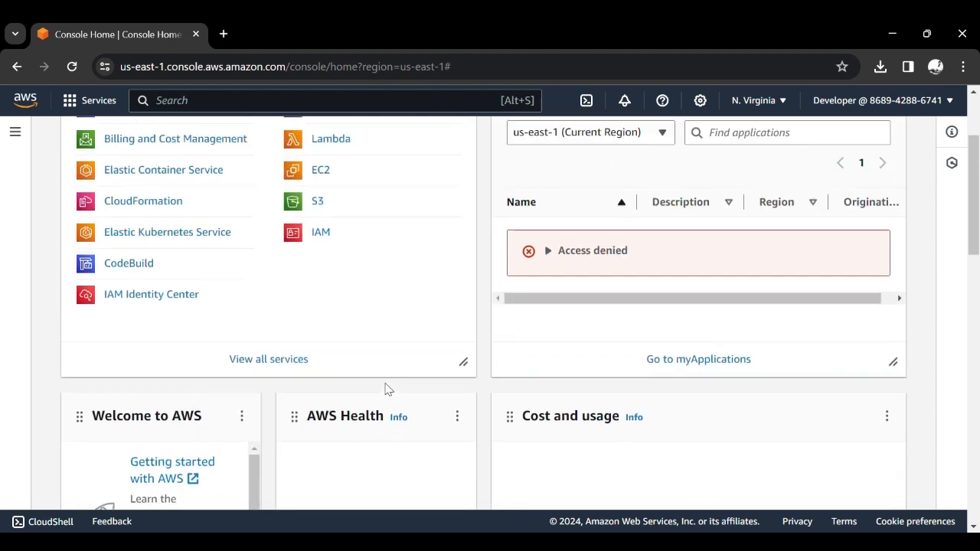
{"action": "scroll", "coordinate": [386, 390], "scroll_direction": "up", "scroll_amount": 1}
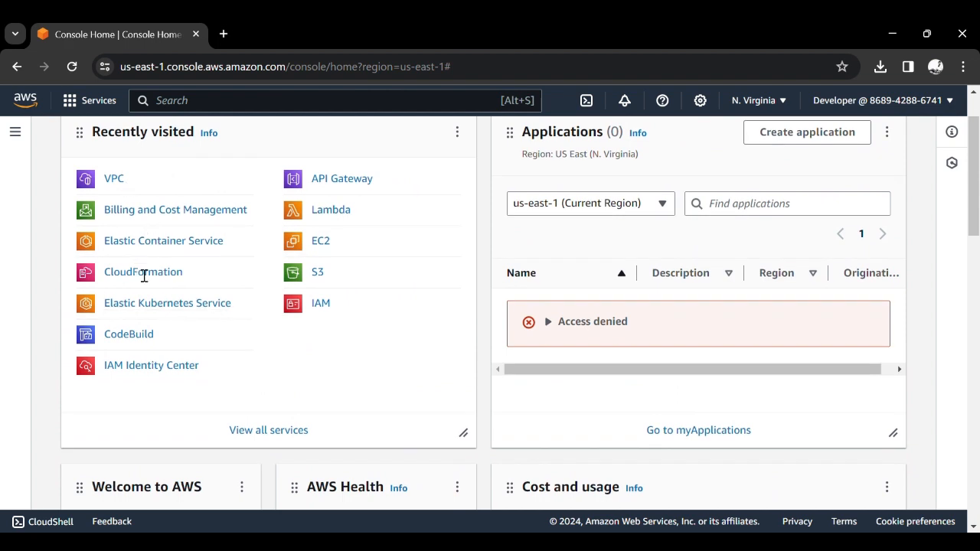
{"action": "left_click", "coordinate": [325, 244]}
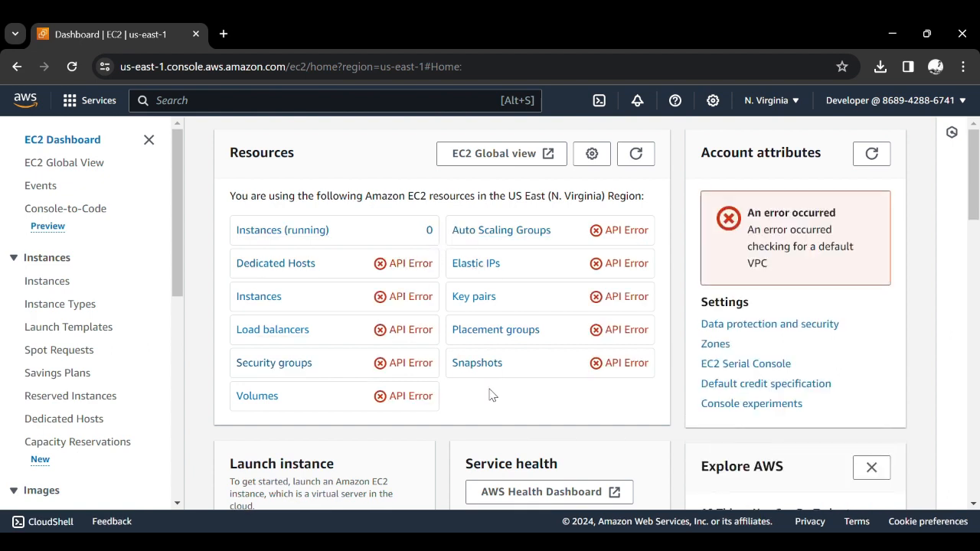
{"action": "scroll", "coordinate": [486, 409], "scroll_direction": "down", "scroll_amount": 2}
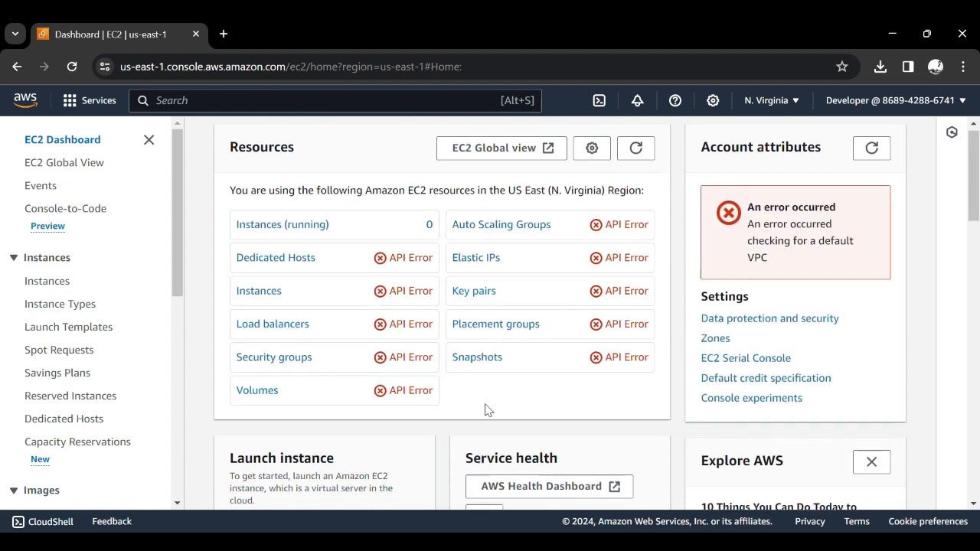
{"action": "scroll", "coordinate": [485, 409], "scroll_direction": "up", "scroll_amount": 2}
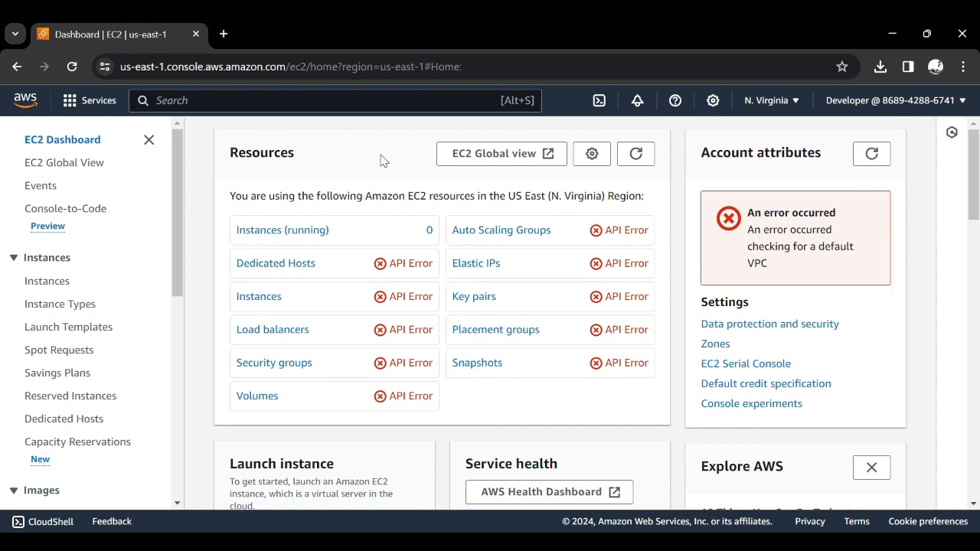
Search for "s3", open the S3 service and check the list of general purpose buckets
{"action": "left_click", "coordinate": [364, 108]}
{"action": "type", "text": "s3"}
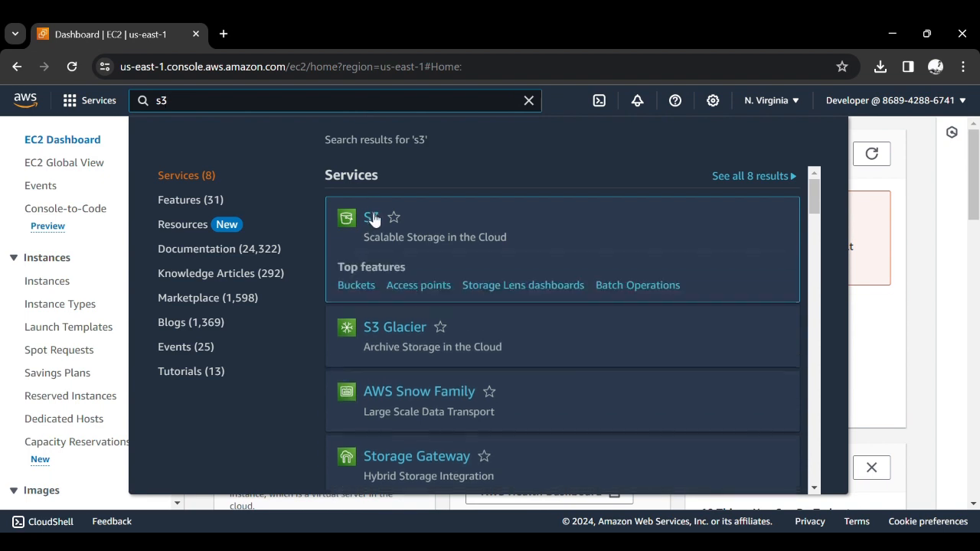
{"action": "left_click", "coordinate": [371, 219]}
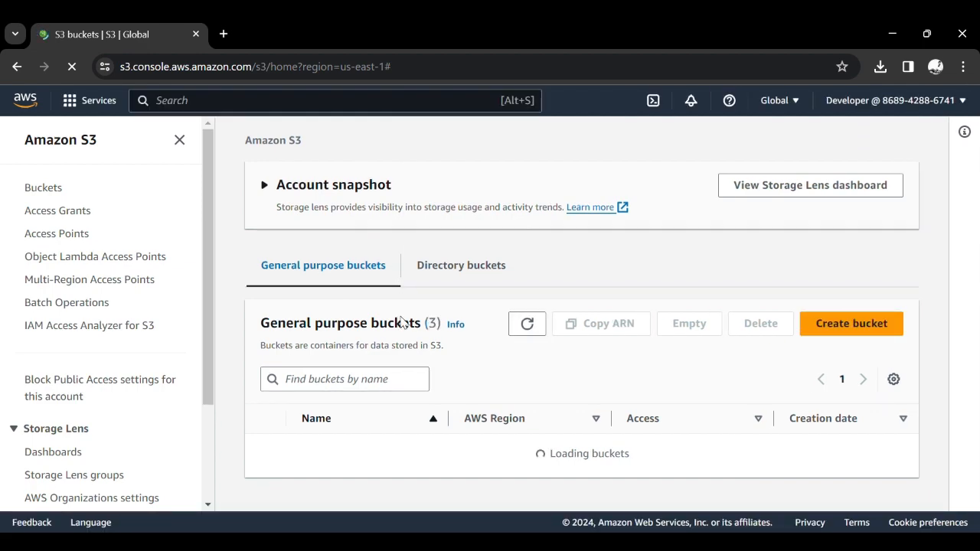
{"action": "scroll", "coordinate": [418, 350], "scroll_direction": "down", "scroll_amount": 3}
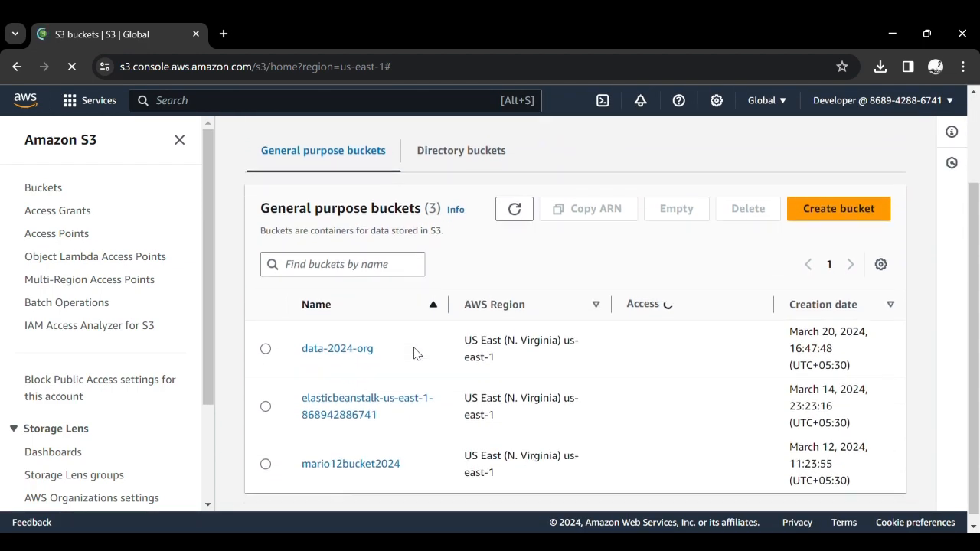
{"action": "scroll", "coordinate": [417, 354], "scroll_direction": "down", "scroll_amount": 2}
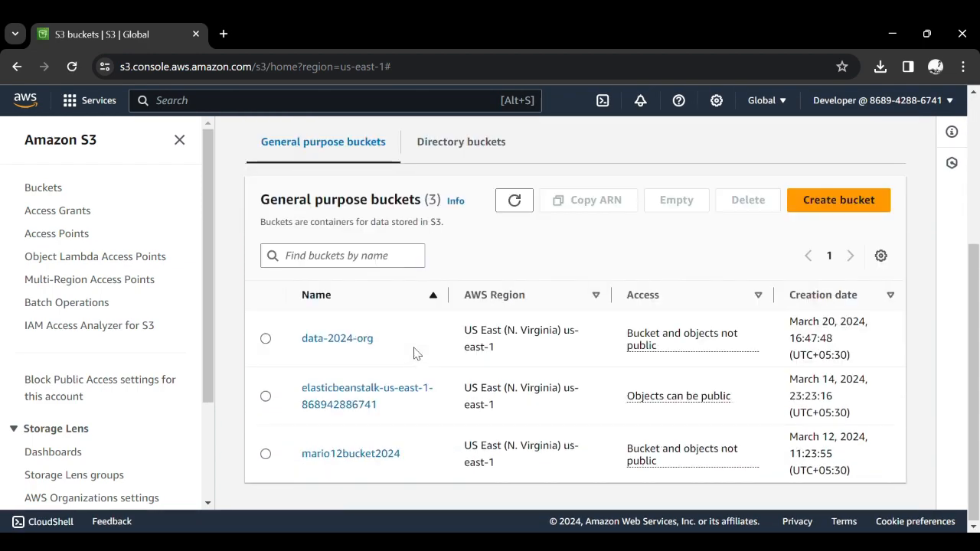
{"action": "left_click_drag", "start_coordinate": [478, 350], "coordinate": [465, 348]}
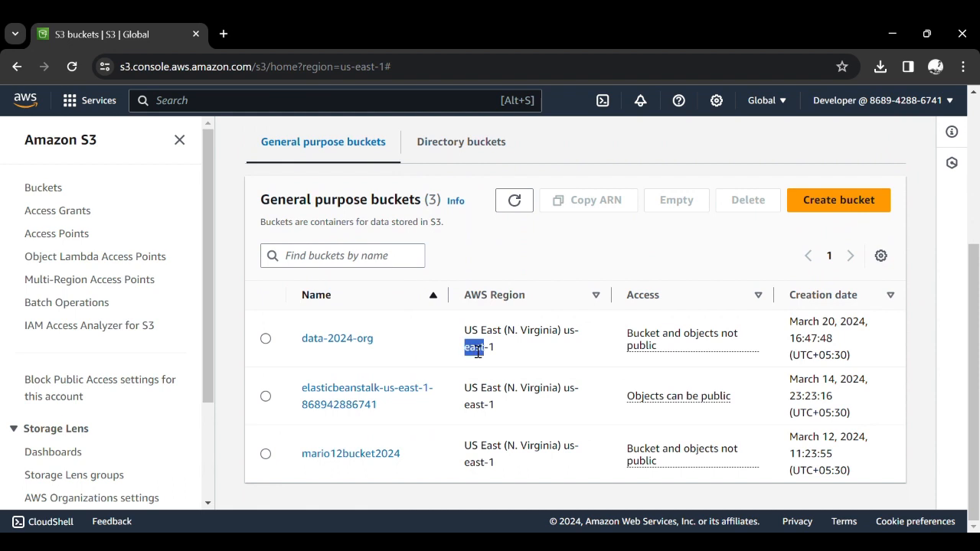